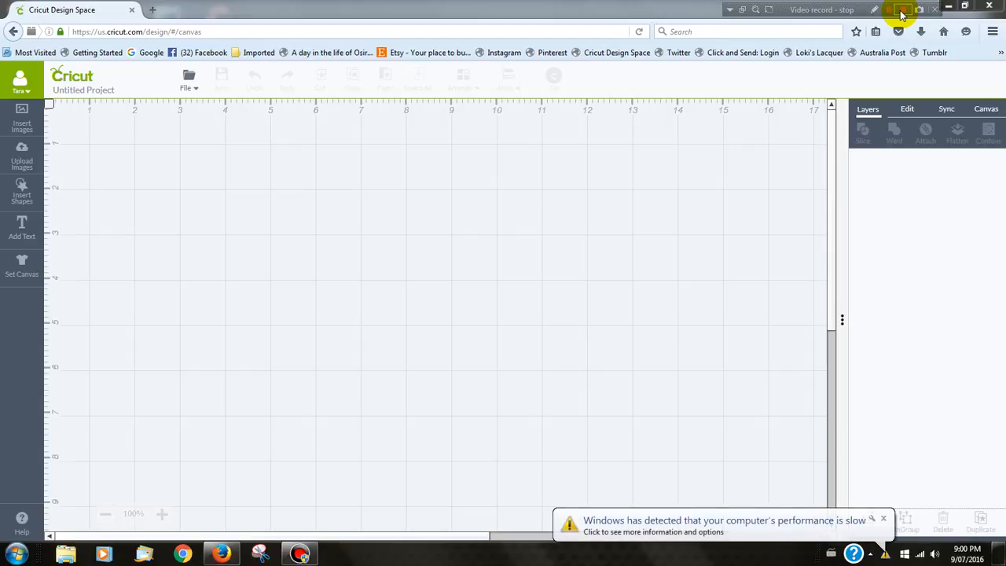
- Add a three-line text object reading "Biscuit", "With" and "Love" to the canvas
{"action": "left_click", "coordinate": [883, 519]}
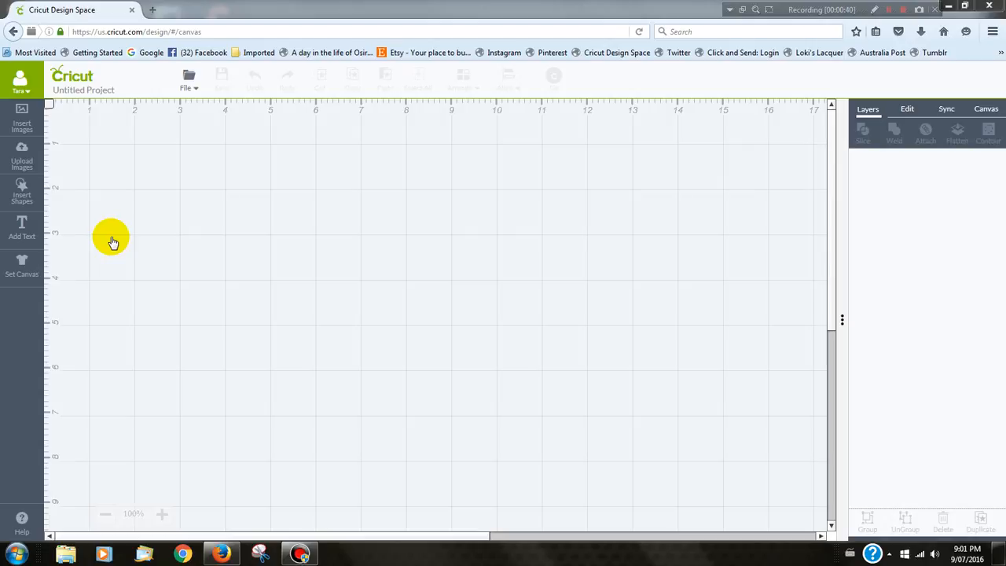
{"action": "left_click", "coordinate": [22, 228]}
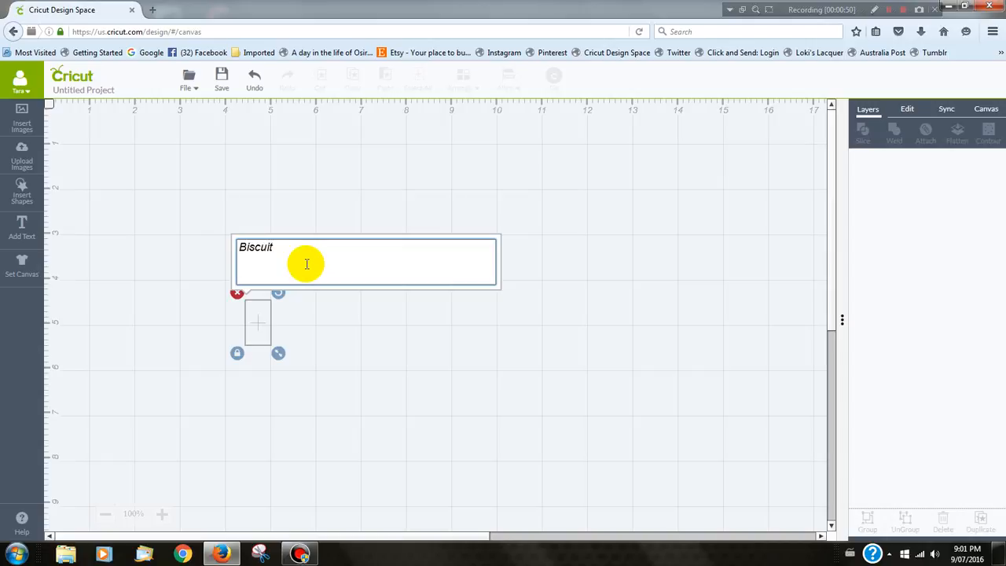
{"action": "type", "text": "Biscuit"}
{"action": "key", "text": "Return"}
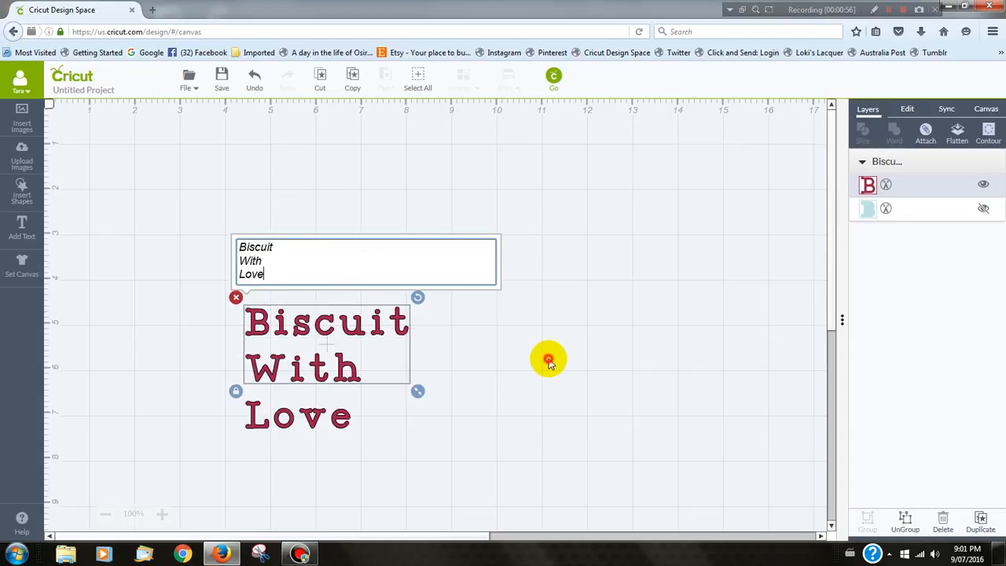
{"action": "left_click", "coordinate": [425, 349]}
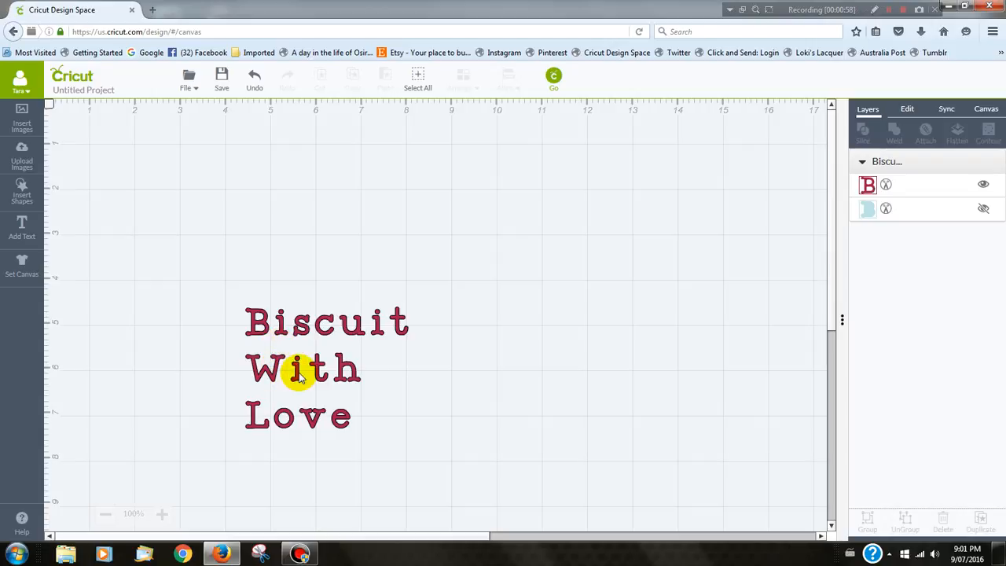
- Change the font of the "Biscuit With Love" text to Rosaline
{"action": "left_click", "coordinate": [297, 379]}
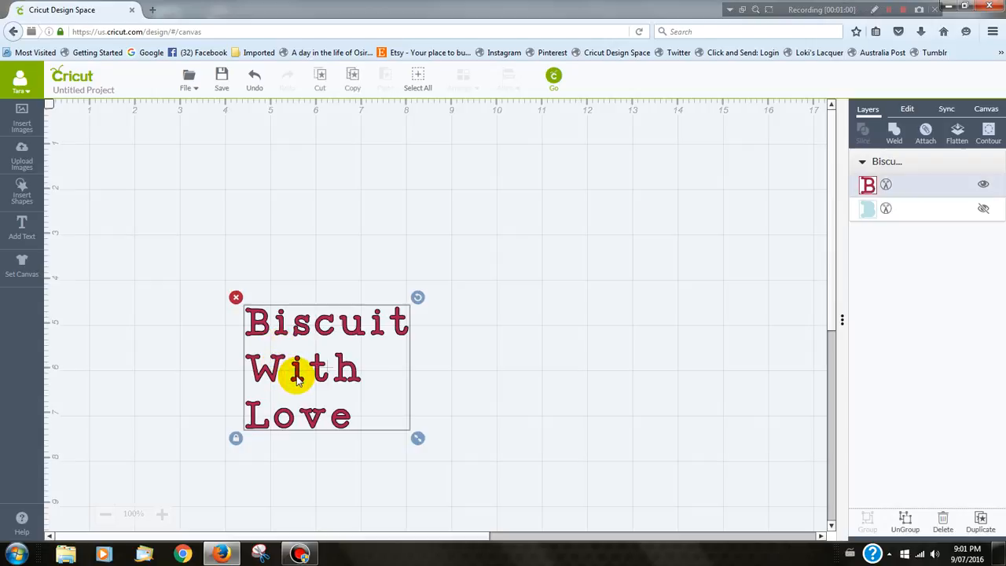
{"action": "left_click", "coordinate": [910, 111]}
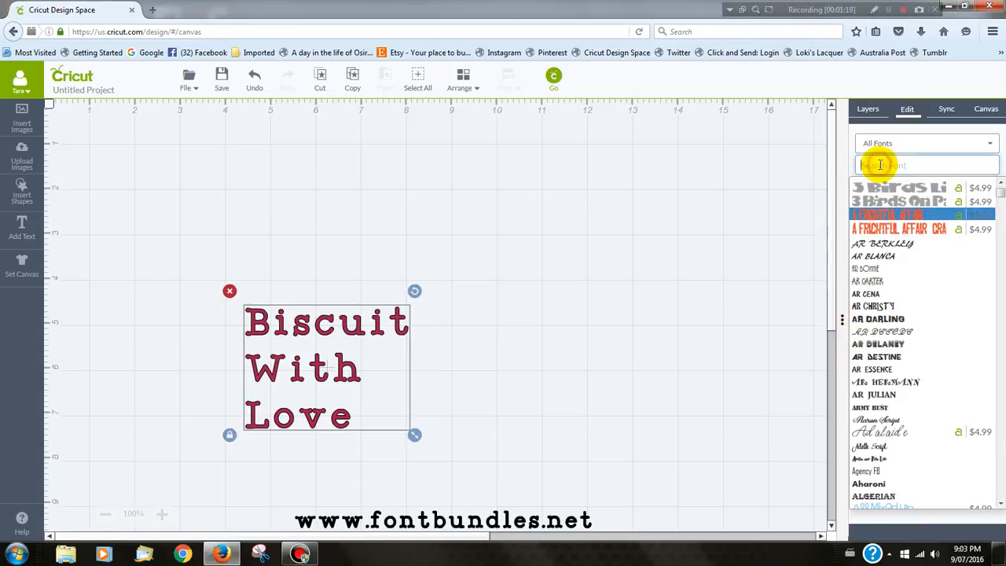
{"action": "left_click", "coordinate": [880, 164]}
{"action": "type", "text": "d"}
{"action": "type", "text": "osa"}
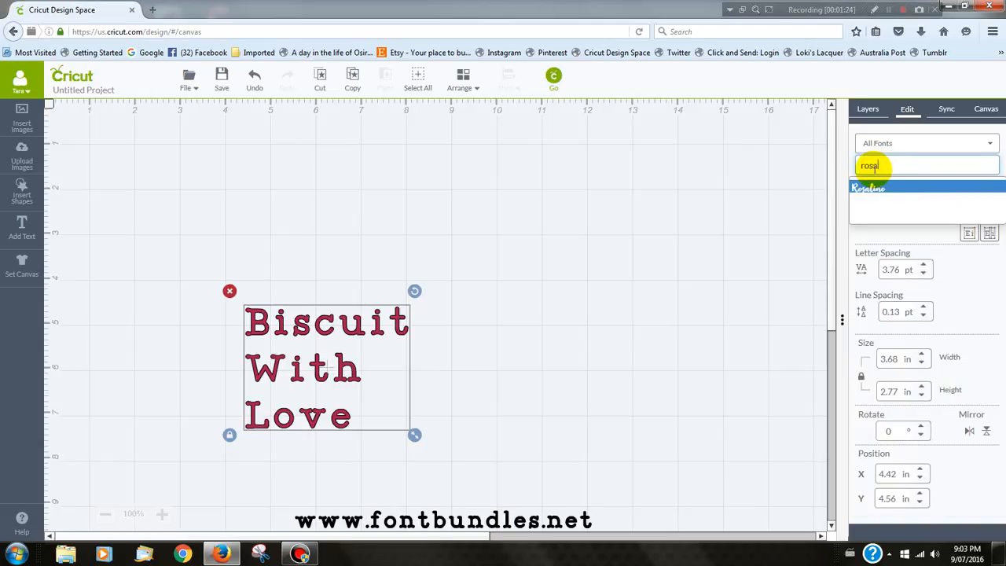
{"action": "left_click", "coordinate": [869, 190]}
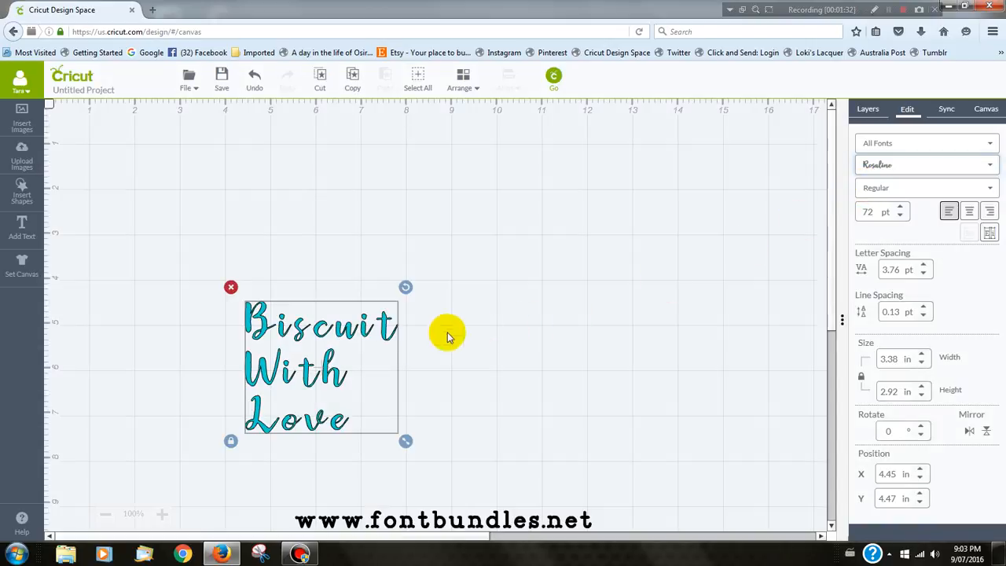
- Move the text block to about X 7.39 in, Y 2.38 in and centre-align its lines
{"action": "left_click_drag", "start_coordinate": [337, 367], "coordinate": [464, 280]}
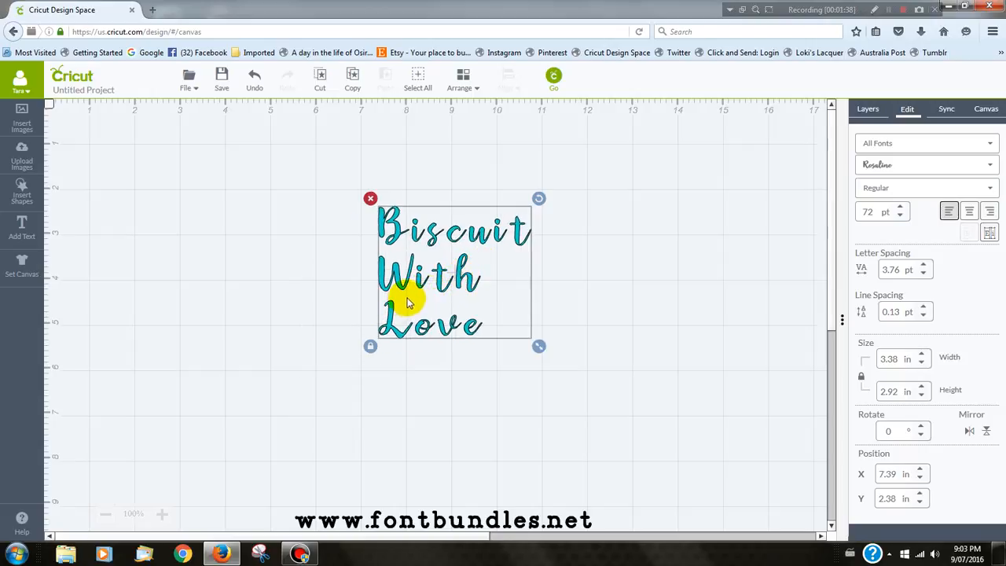
{"action": "left_click", "coordinate": [971, 212]}
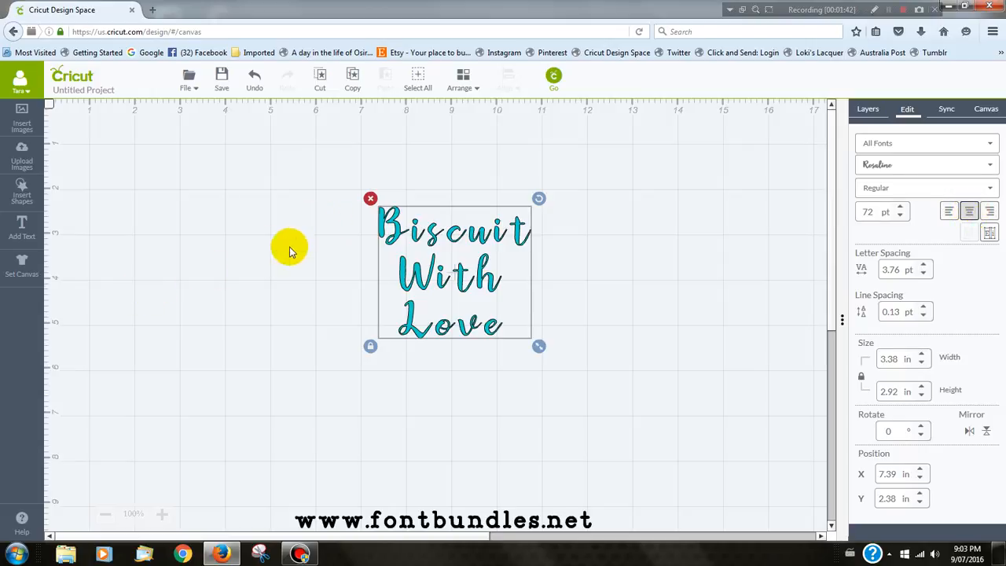
- Switch to the Windows Character Map and display the Rosaline font's characters
{"action": "left_click", "coordinate": [17, 553]}
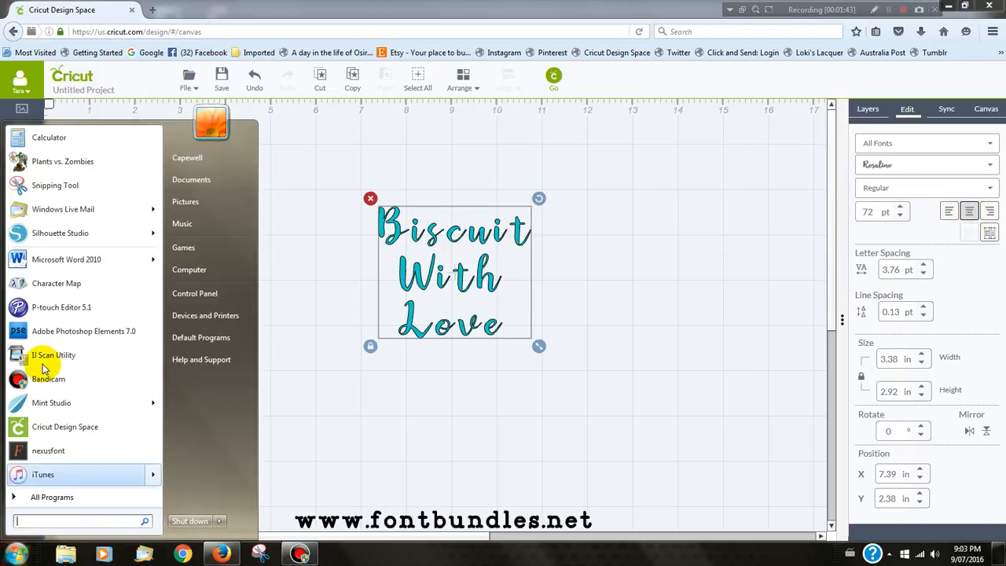
{"action": "left_click", "coordinate": [55, 284]}
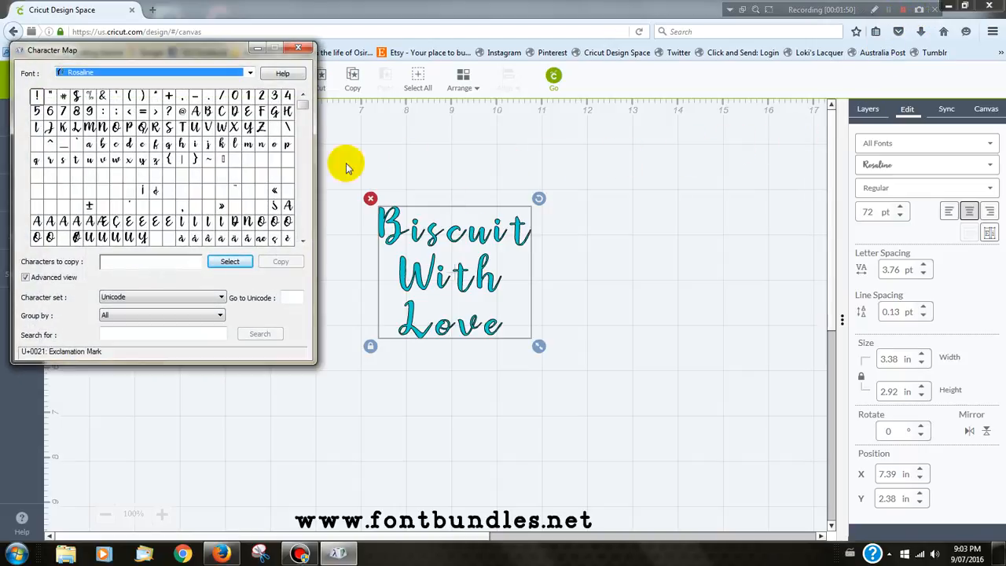
{"action": "left_click", "coordinate": [81, 72]}
{"action": "left_click", "coordinate": [77, 81]}
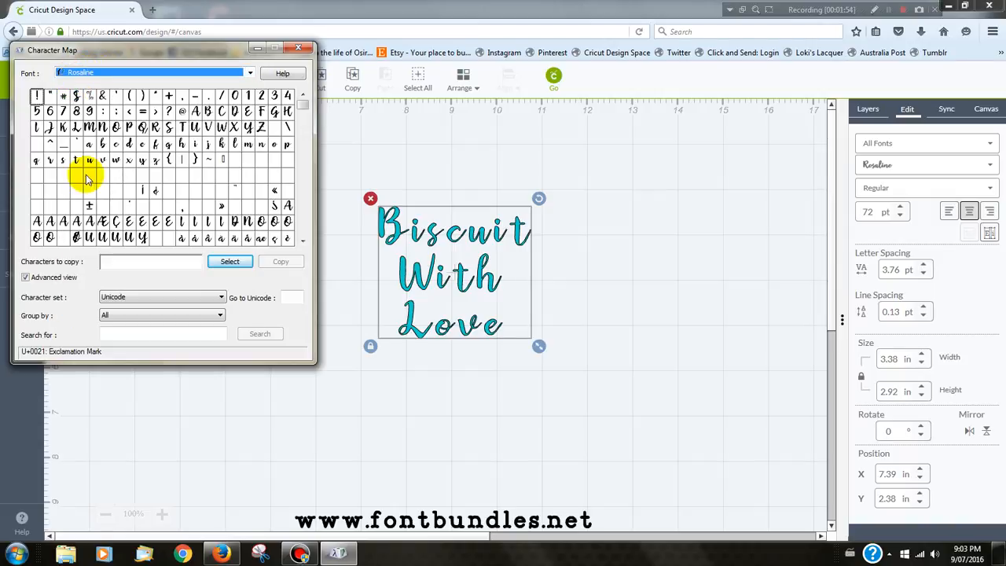
- Group the Rosaline characters by Unicode Subrange and show only the Private Use Characters
{"action": "left_click", "coordinate": [128, 315]}
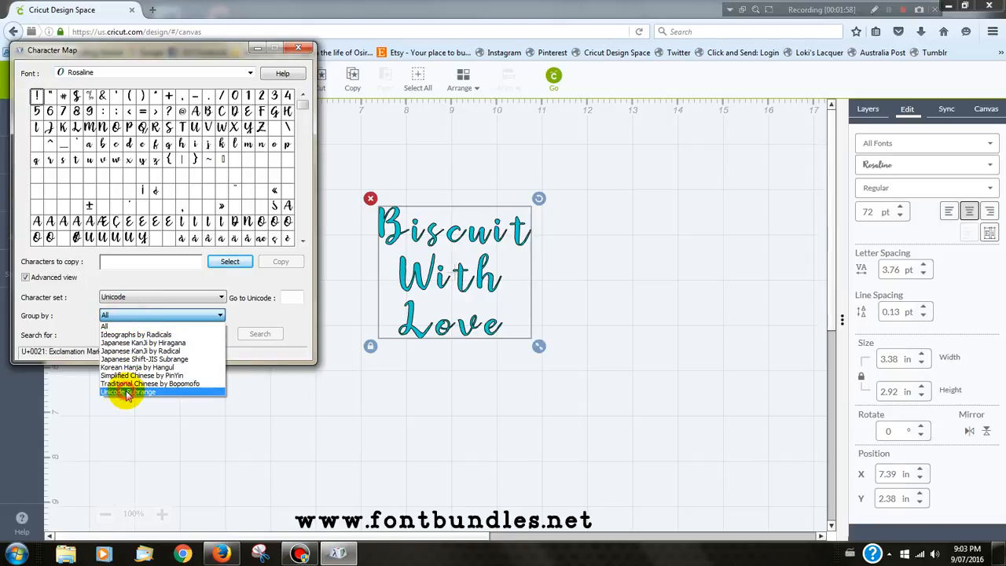
{"action": "left_click", "coordinate": [125, 392]}
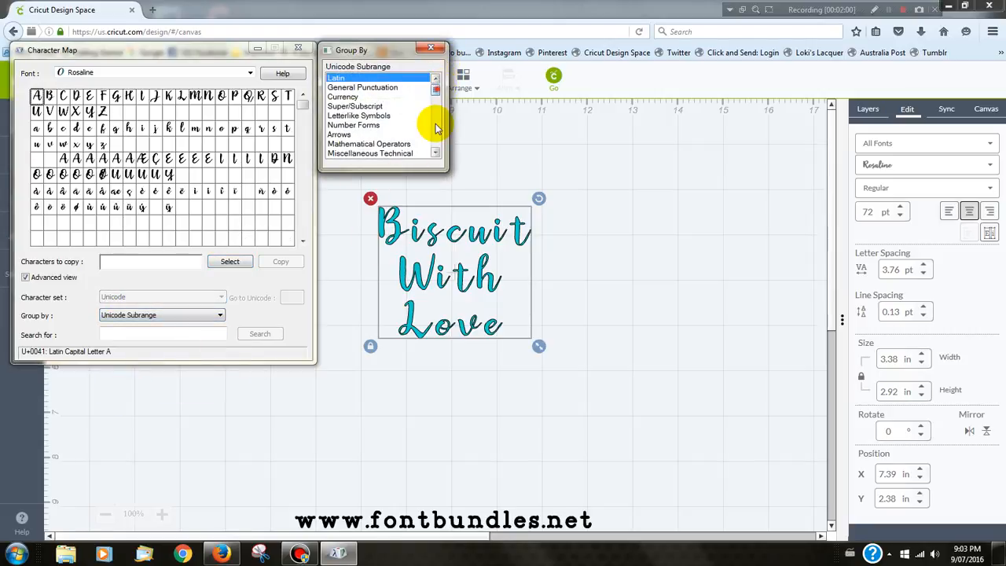
{"action": "scroll", "coordinate": [436, 130], "scroll_direction": "down", "scroll_amount": 10}
{"action": "left_click", "coordinate": [365, 155]}
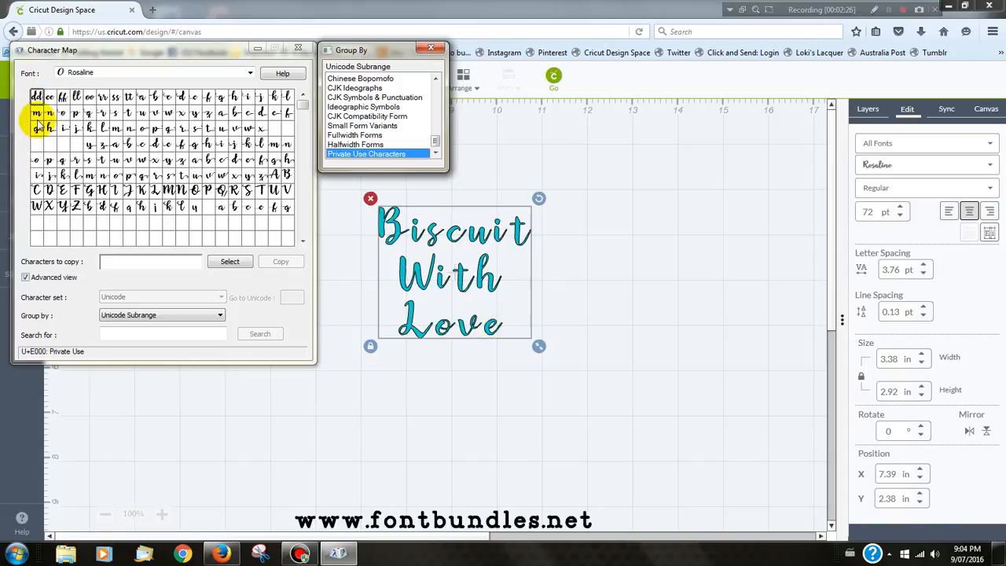
- Copy the swash B glyph (U+E077) from Character Map and replace the B of "Biscuit" with it in the Design Space text
{"action": "double_click", "coordinate": [285, 173]}
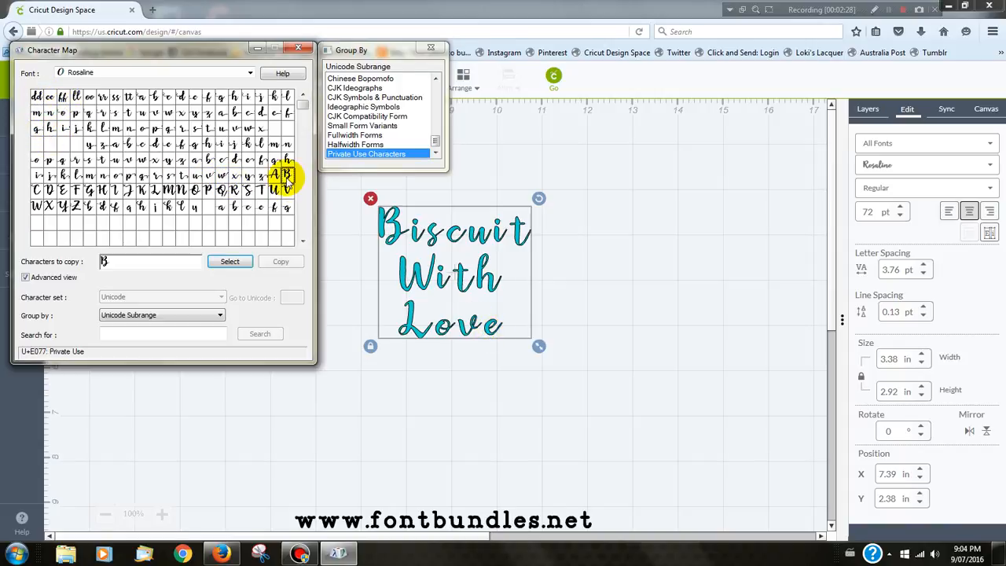
{"action": "left_click", "coordinate": [275, 264]}
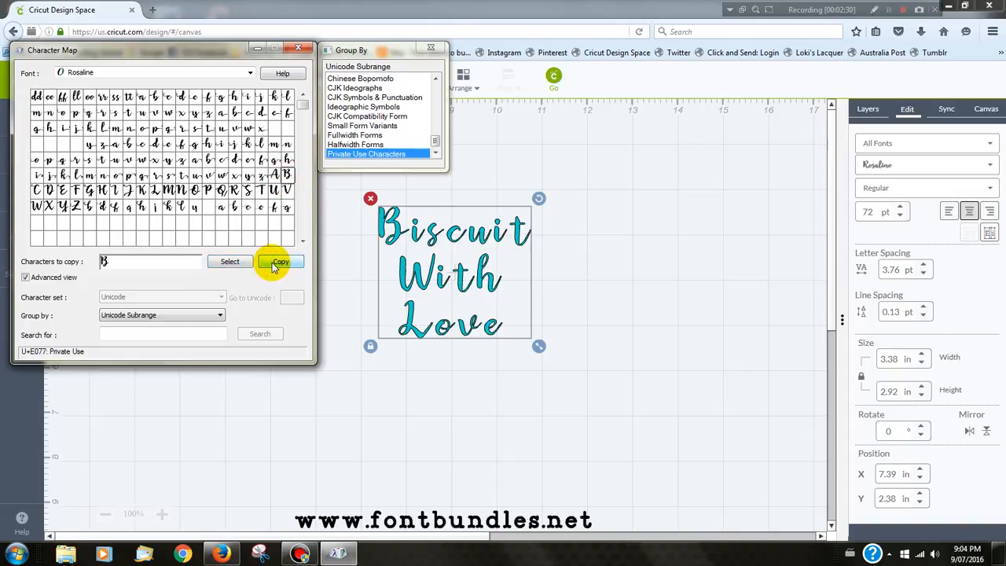
{"action": "left_click", "coordinate": [602, 301]}
{"action": "left_click", "coordinate": [419, 270]}
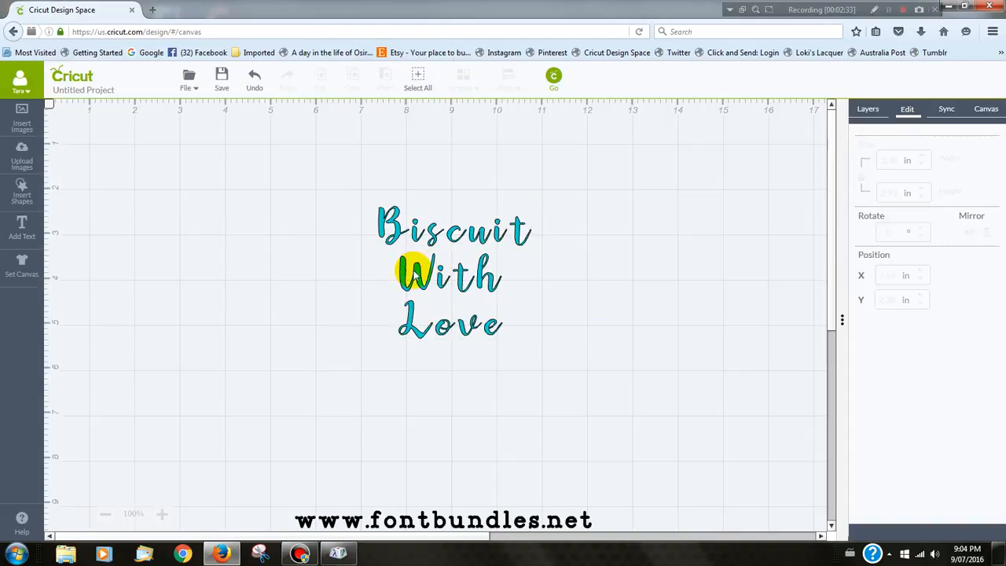
{"action": "left_click", "coordinate": [414, 277]}
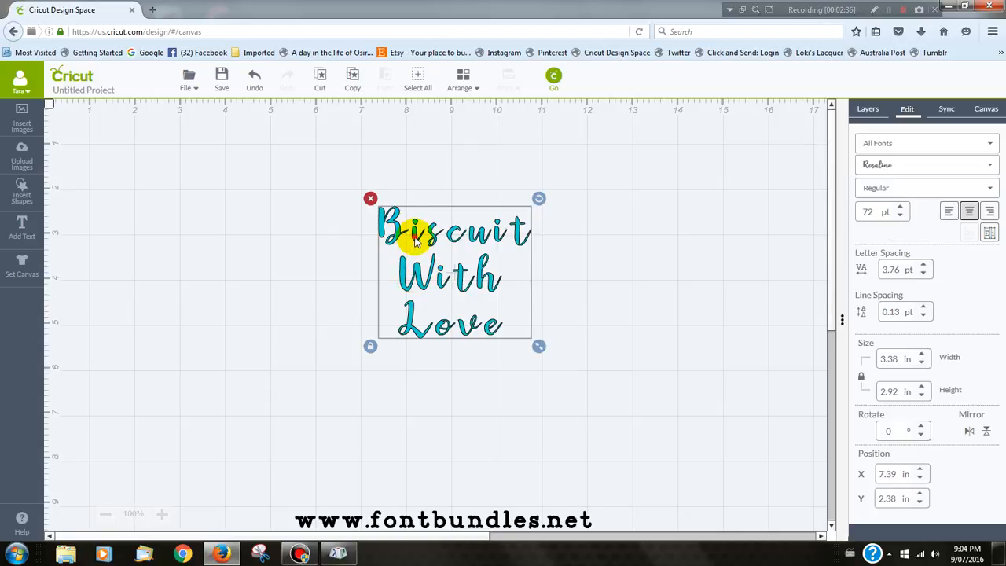
{"action": "double_click", "coordinate": [414, 240]}
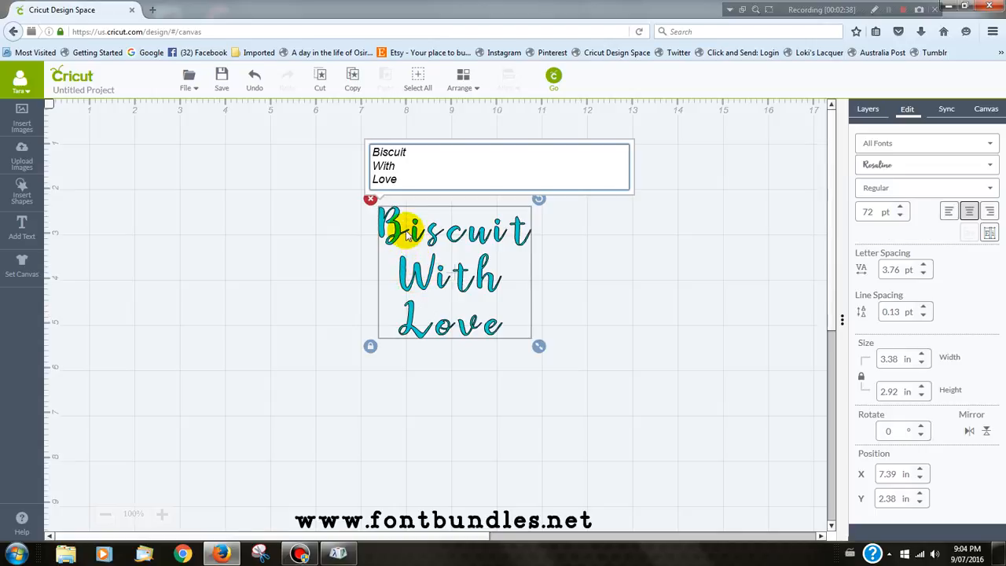
{"action": "left_click", "coordinate": [376, 153]}
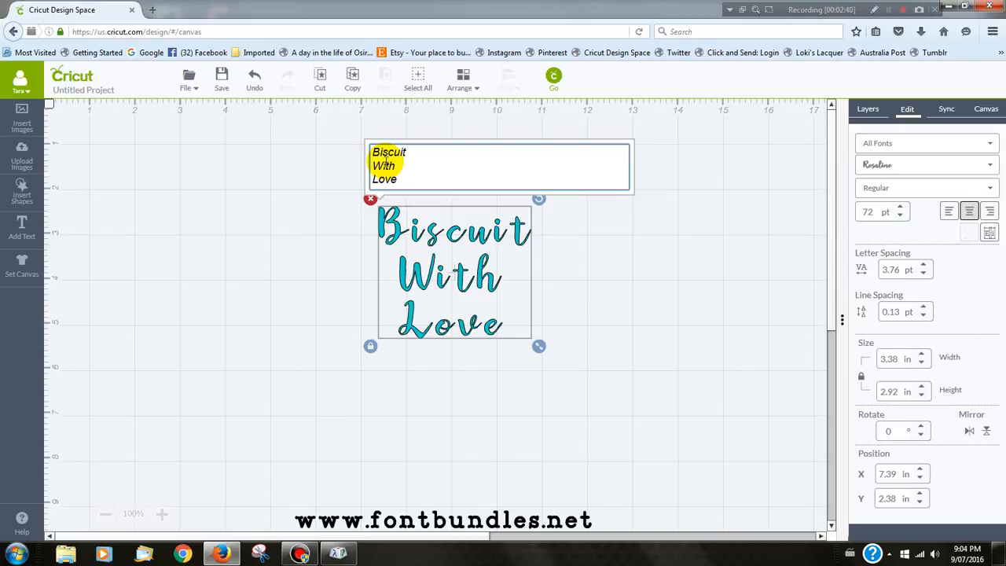
{"action": "key", "text": "BackSpace"}
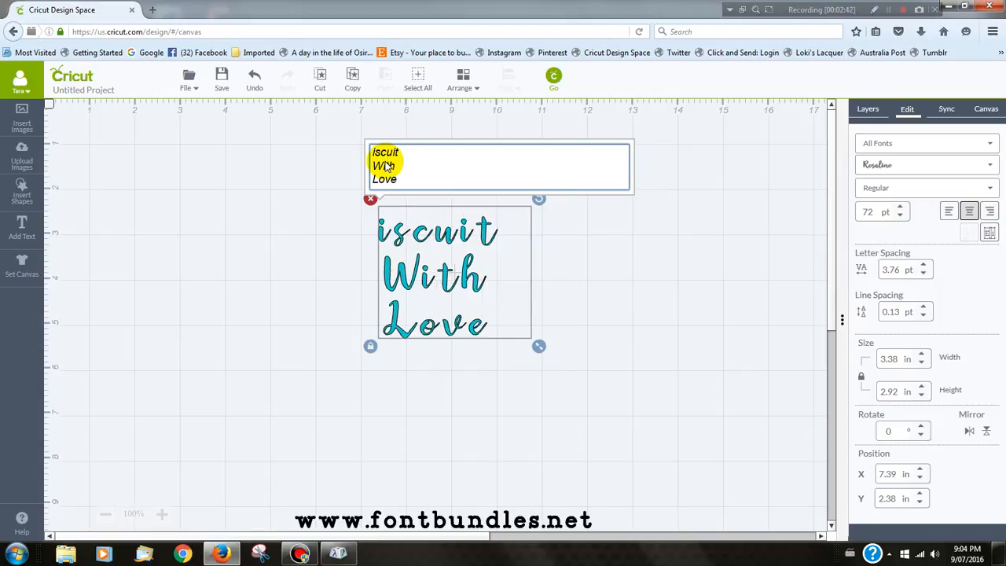
{"action": "key", "text": "ctrl+v"}
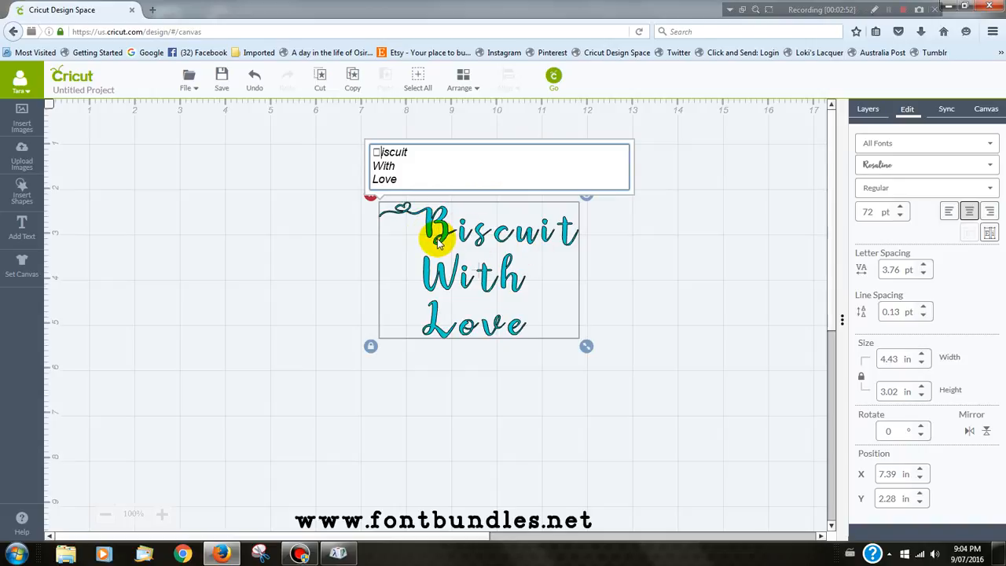
- Copy only the swash W glyph (U+E08C) from Character Map and replace the W of "With" with it in the Design Space text
{"action": "left_click", "coordinate": [334, 555]}
{"action": "double_click", "coordinate": [116, 261]}
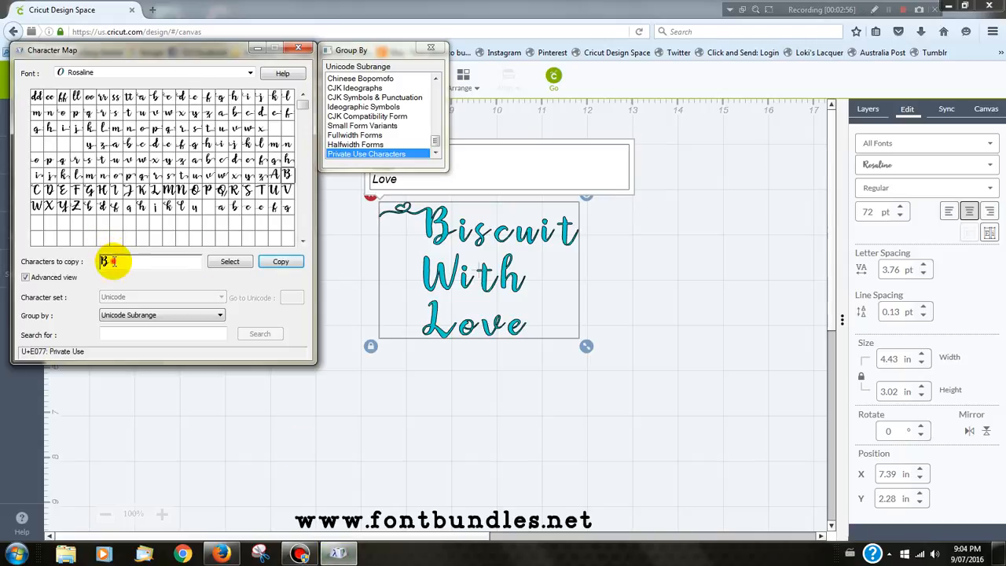
{"action": "key", "text": "BackSpace"}
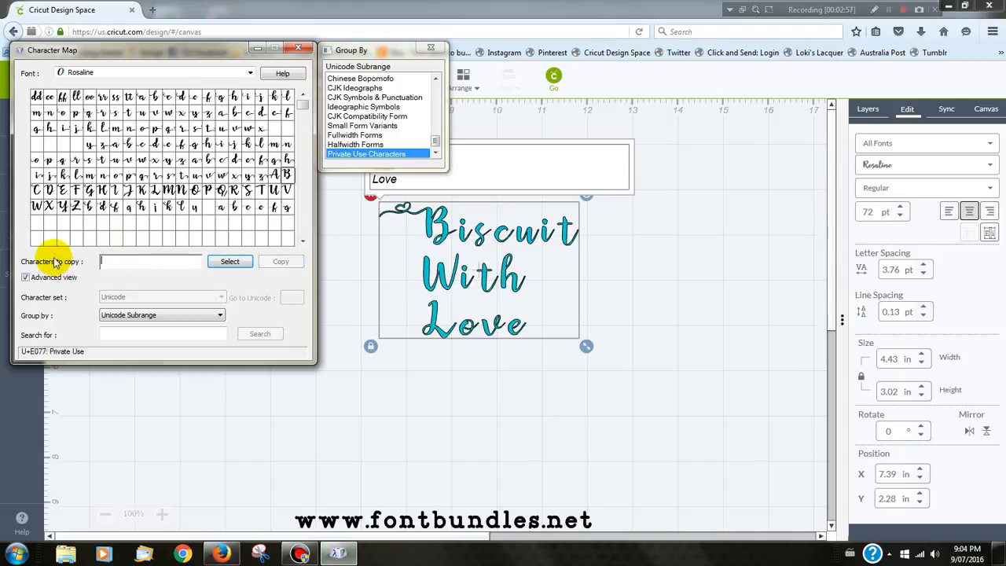
{"action": "left_click", "coordinate": [37, 206]}
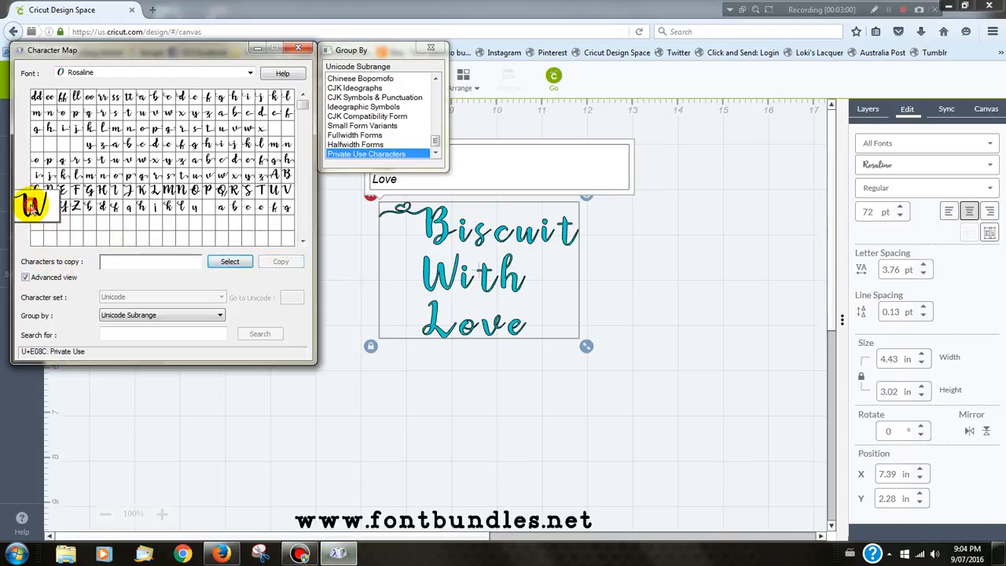
{"action": "double_click", "coordinate": [37, 206]}
{"action": "left_click", "coordinate": [280, 263]}
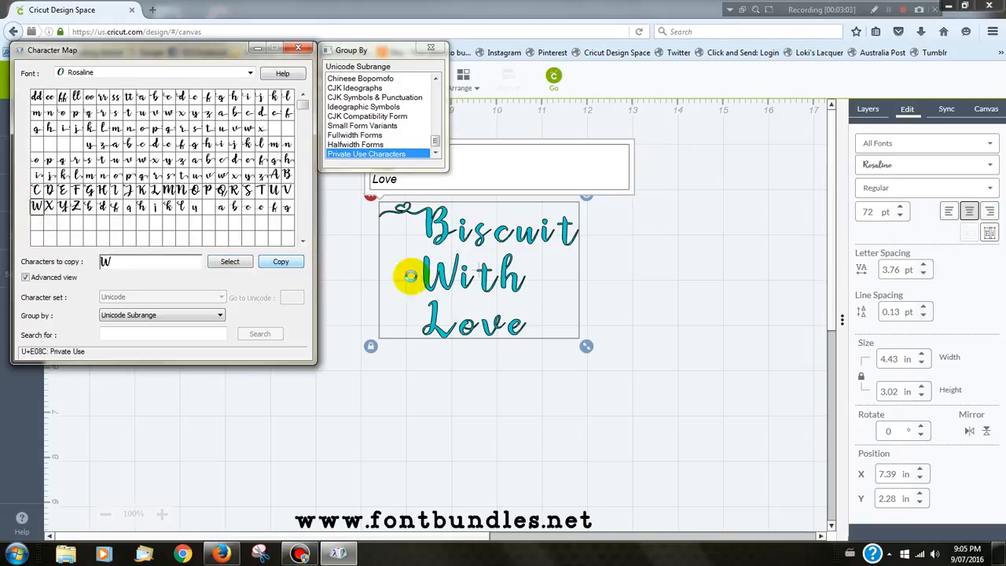
{"action": "left_click", "coordinate": [515, 181]}
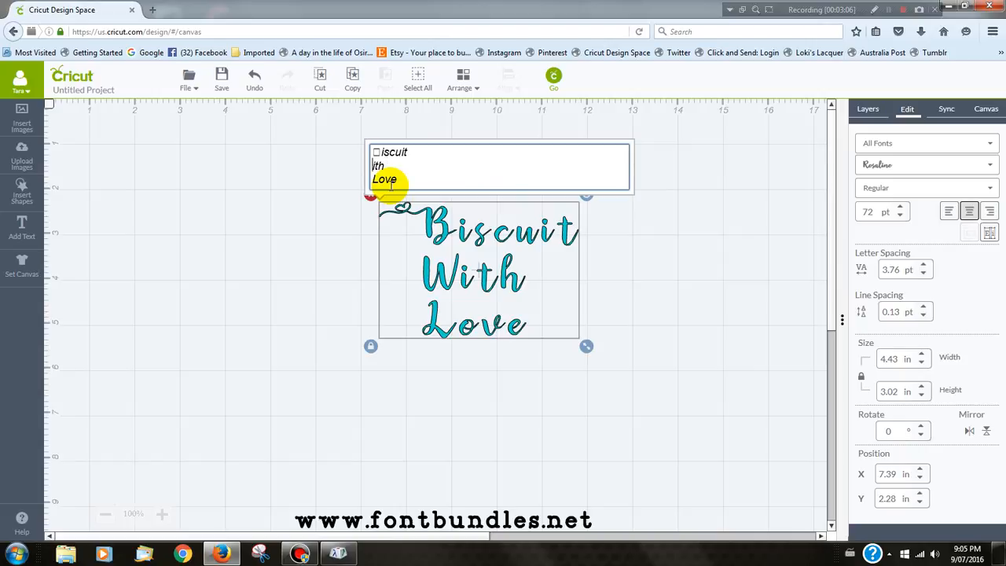
{"action": "key", "text": "ctrl+v"}
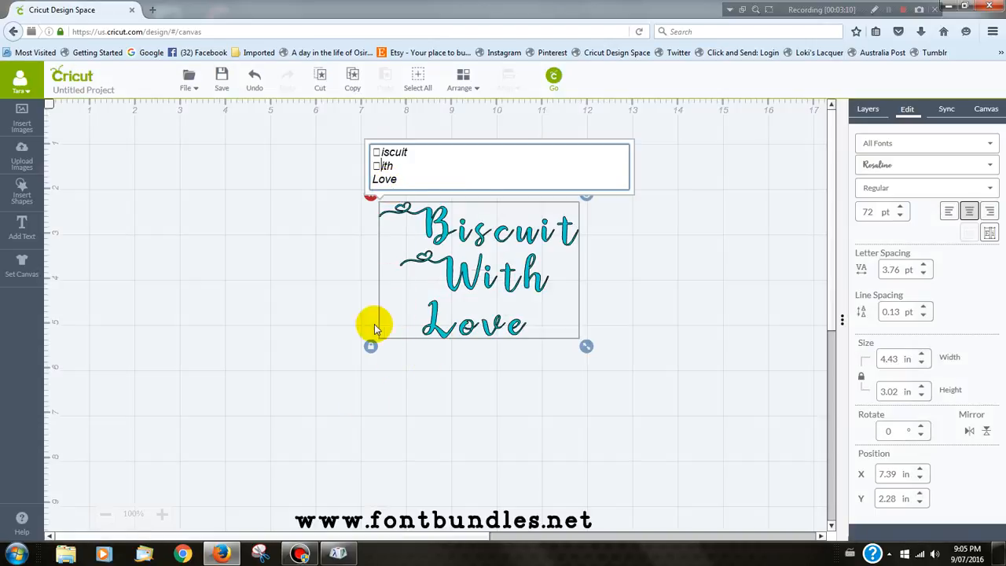
- Copy only the swash L glyph (U+E081) from Character Map and replace the L of "Love" with it in the Design Space text
{"action": "left_click", "coordinate": [338, 554]}
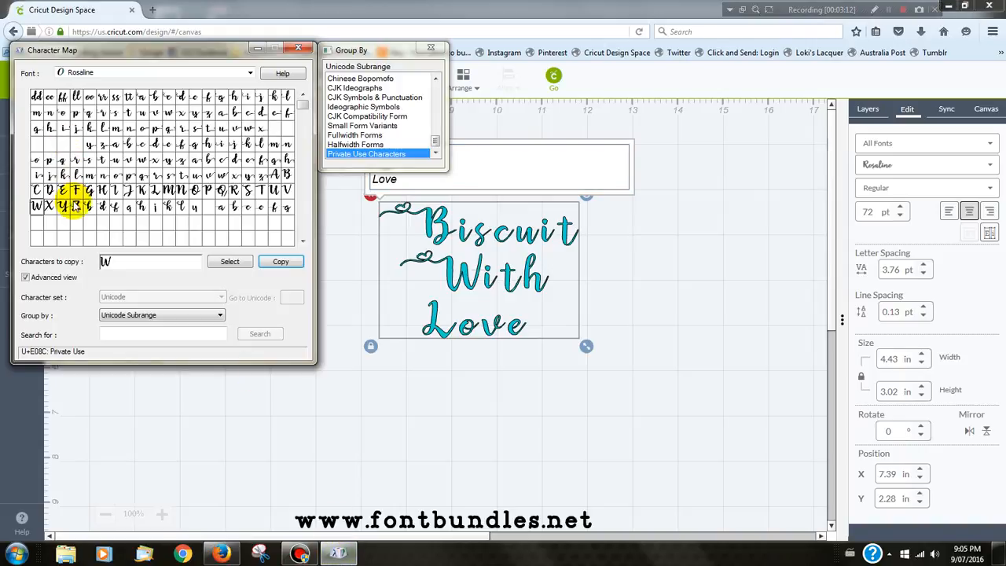
{"action": "double_click", "coordinate": [155, 189]}
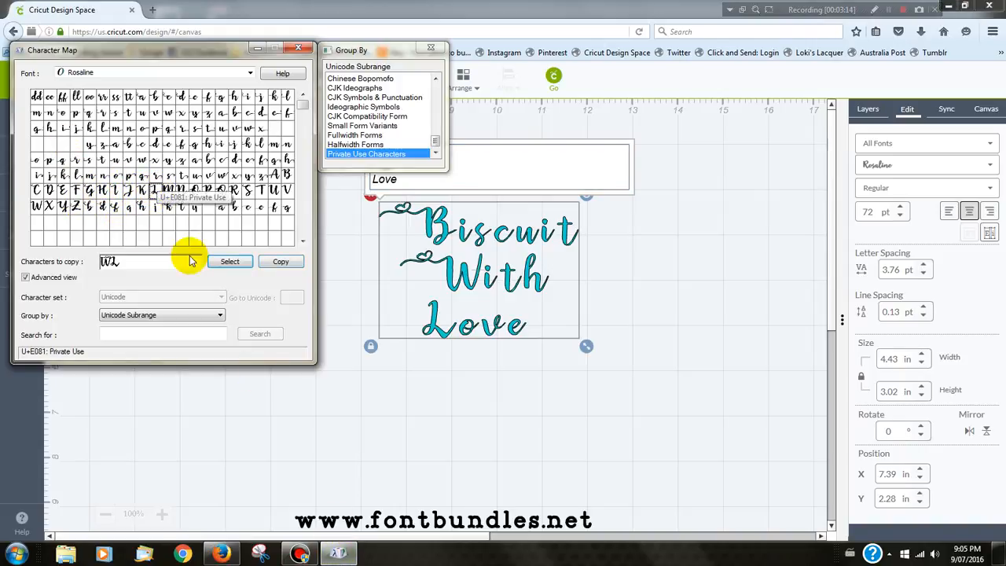
{"action": "left_click_drag", "start_coordinate": [112, 262], "coordinate": [81, 262]}
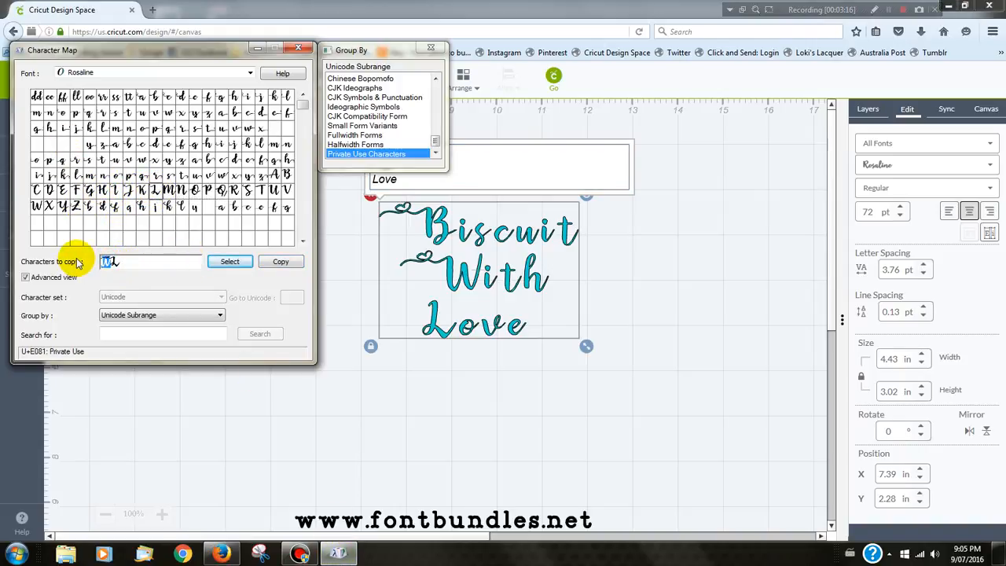
{"action": "key", "text": "BackSpace"}
{"action": "left_click", "coordinate": [281, 262]}
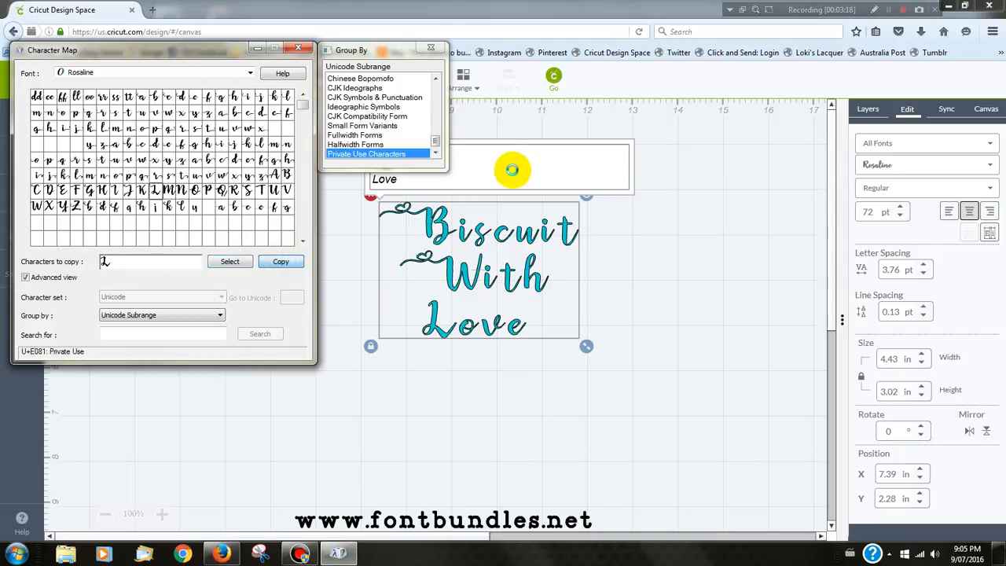
{"action": "left_click", "coordinate": [512, 170]}
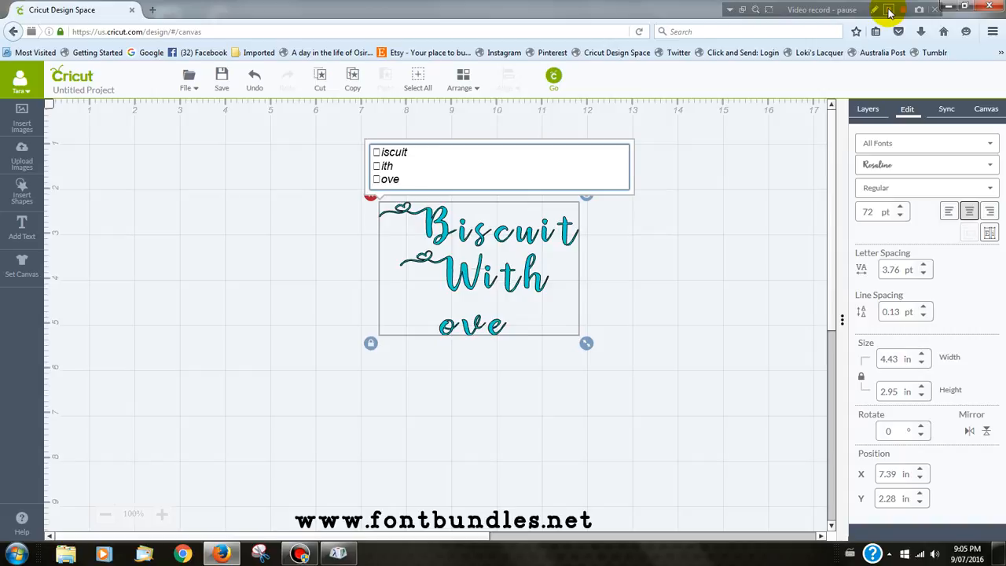
{"action": "left_click", "coordinate": [890, 11]}
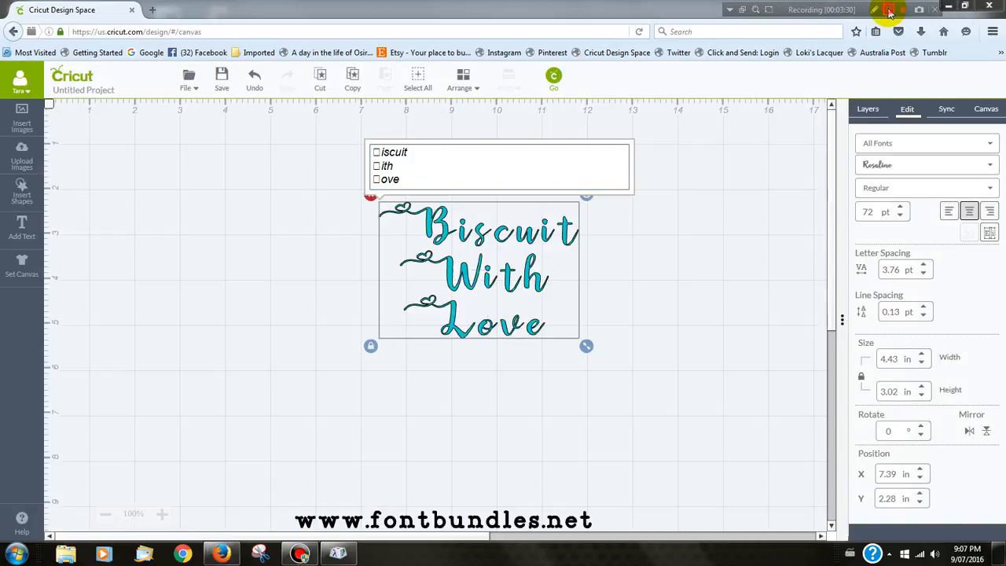
- Extend "Biscuit" to "Biscuits" in the text and replace its final s with the swash s glyph (U+E06E) copied from Character Map
{"action": "left_click", "coordinate": [412, 152]}
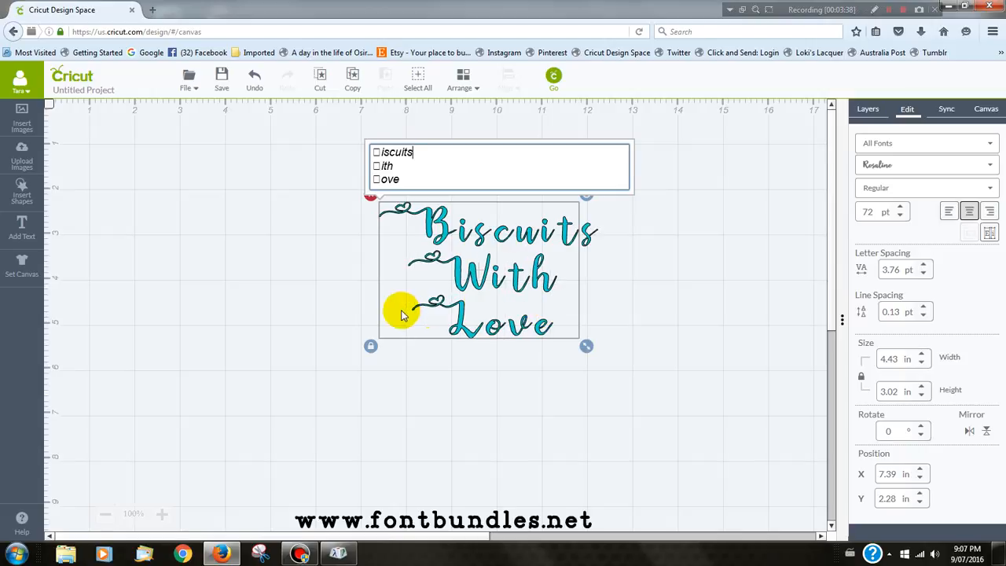
{"action": "left_click", "coordinate": [351, 557]}
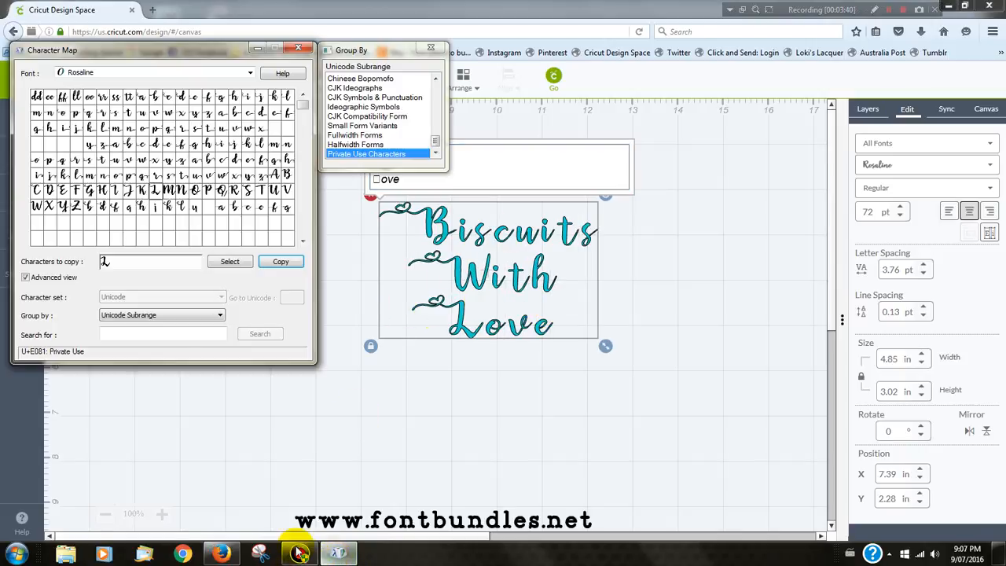
{"action": "left_click_drag", "start_coordinate": [126, 261], "coordinate": [37, 255]}
{"action": "key", "text": "BackSpace"}
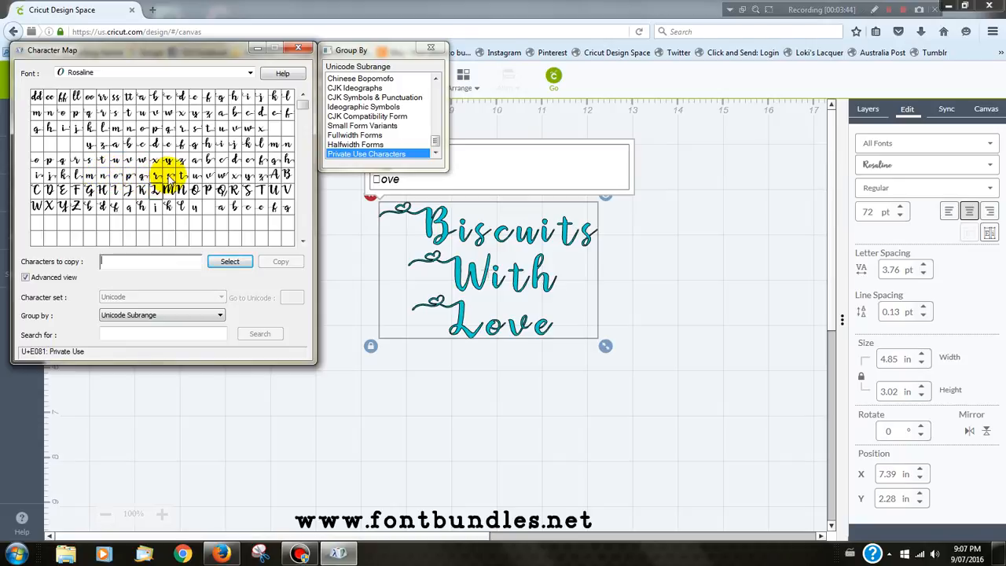
{"action": "double_click", "coordinate": [168, 176]}
{"action": "left_click", "coordinate": [267, 261]}
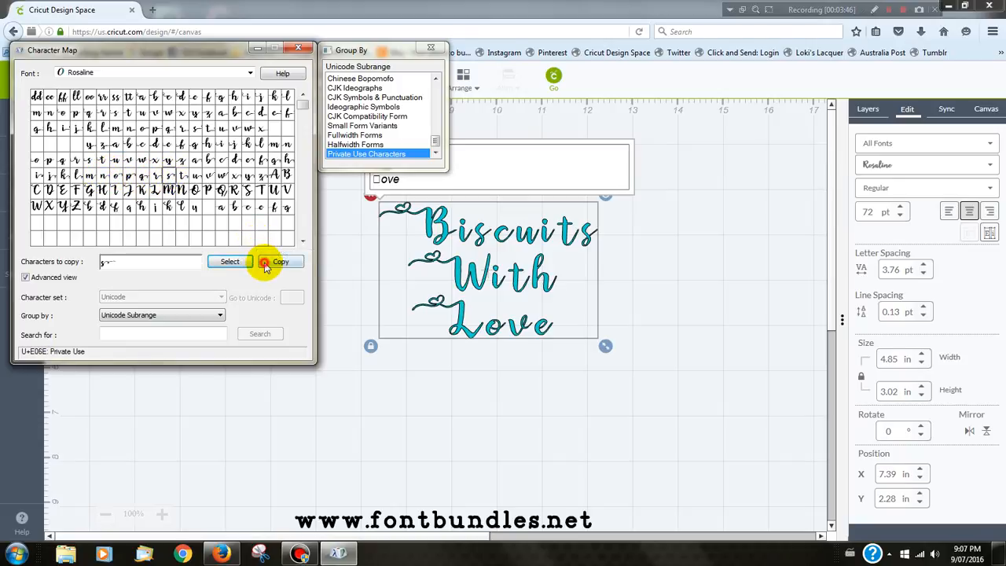
{"action": "left_click", "coordinate": [497, 166]}
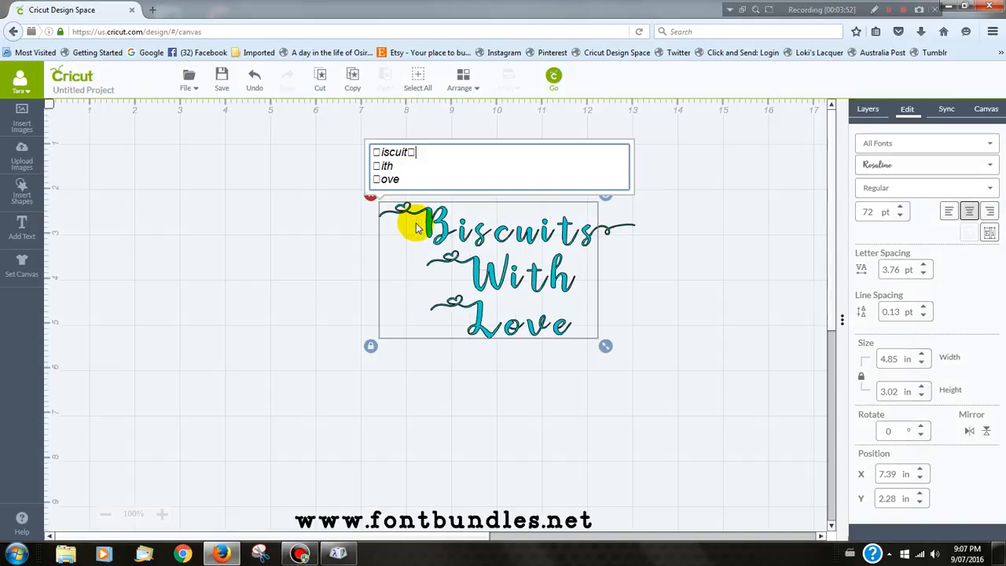
- Copy only the swash e glyph (U+E060) from Character Map and replace the e of "Love" with it in the Design Space text
{"action": "left_click", "coordinate": [347, 557]}
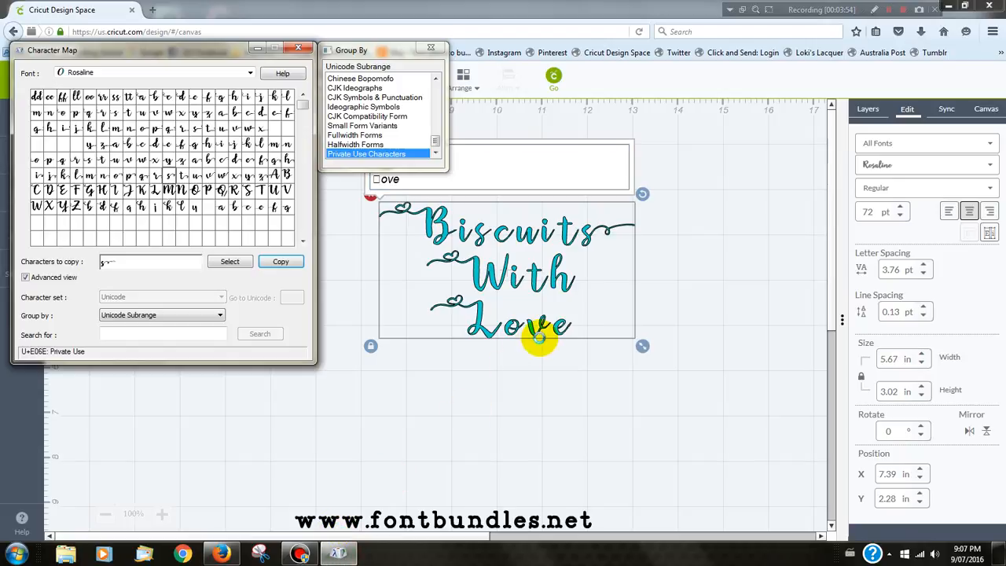
{"action": "double_click", "coordinate": [126, 261]}
{"action": "key", "text": "BackSpace"}
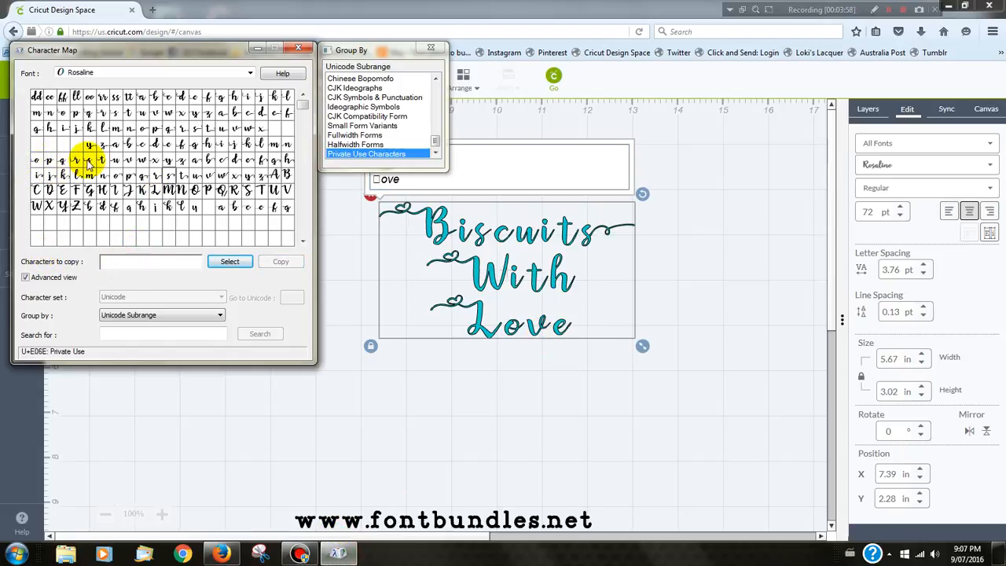
{"action": "double_click", "coordinate": [250, 160]}
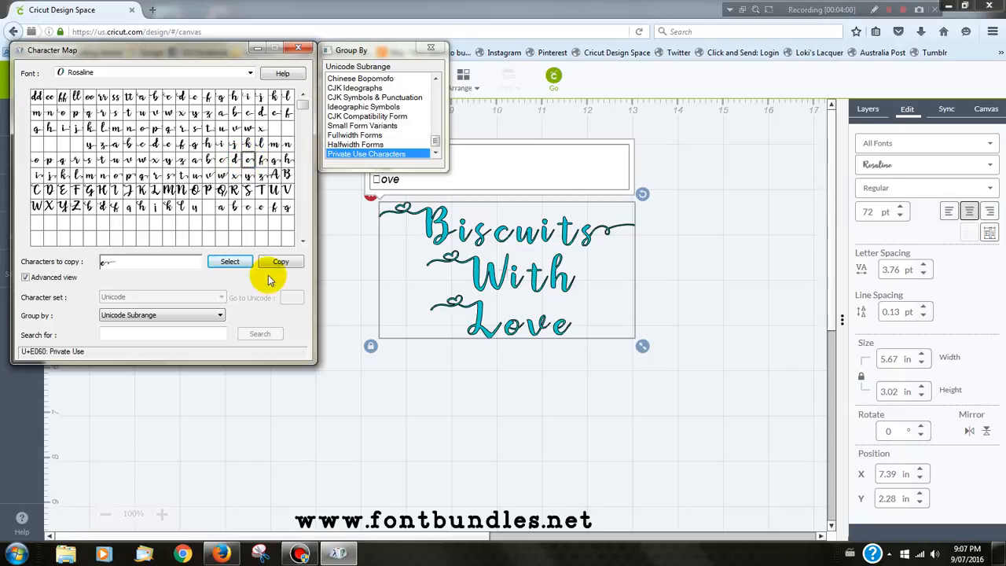
{"action": "left_click", "coordinate": [280, 261]}
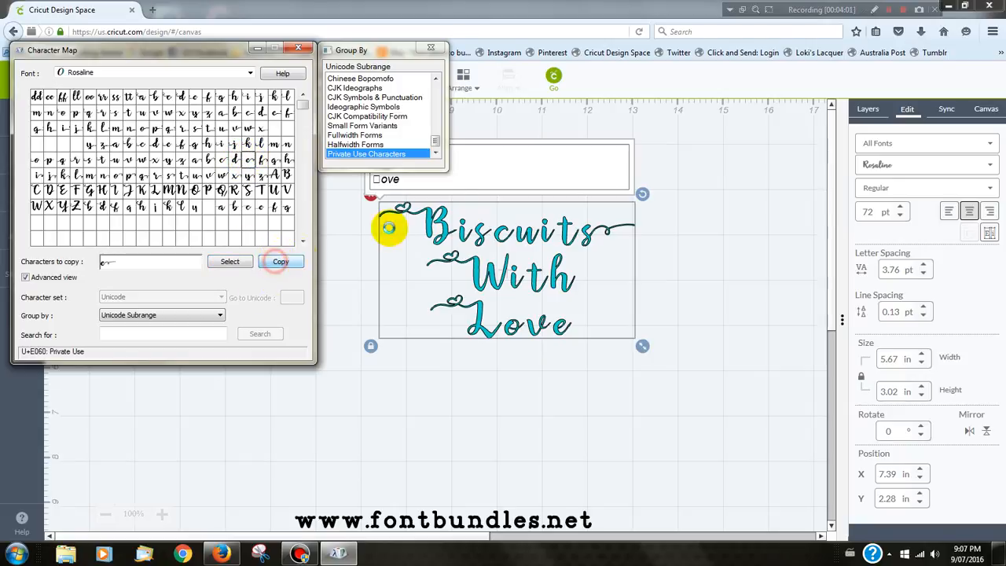
{"action": "left_click", "coordinate": [461, 173]}
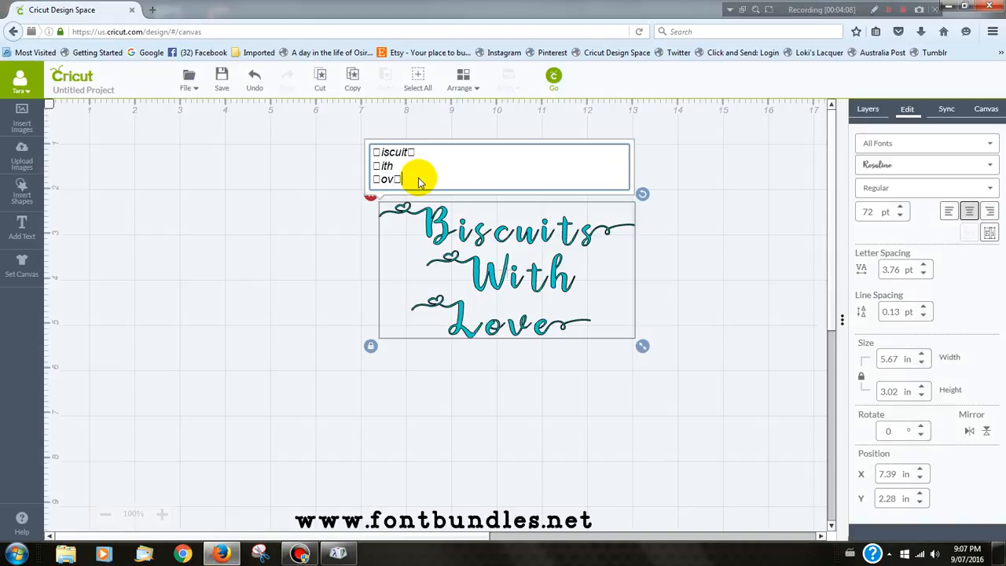
- Move the whole text block to about X 5.45 in, Y 2.17 in and ungroup it into individual letters
{"action": "left_click", "coordinate": [421, 362]}
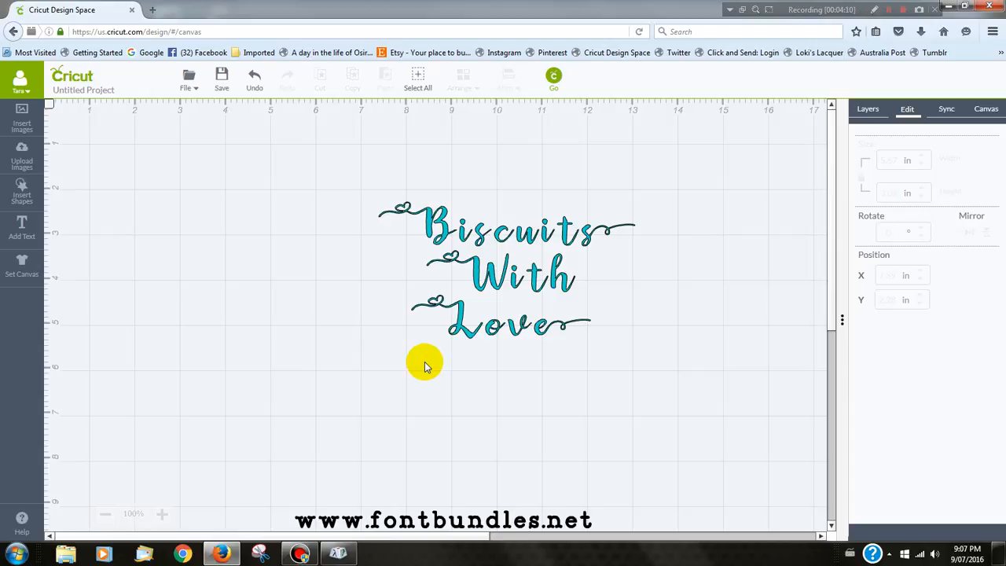
{"action": "left_click", "coordinate": [448, 285]}
{"action": "left_click_drag", "start_coordinate": [454, 287], "coordinate": [384, 282]}
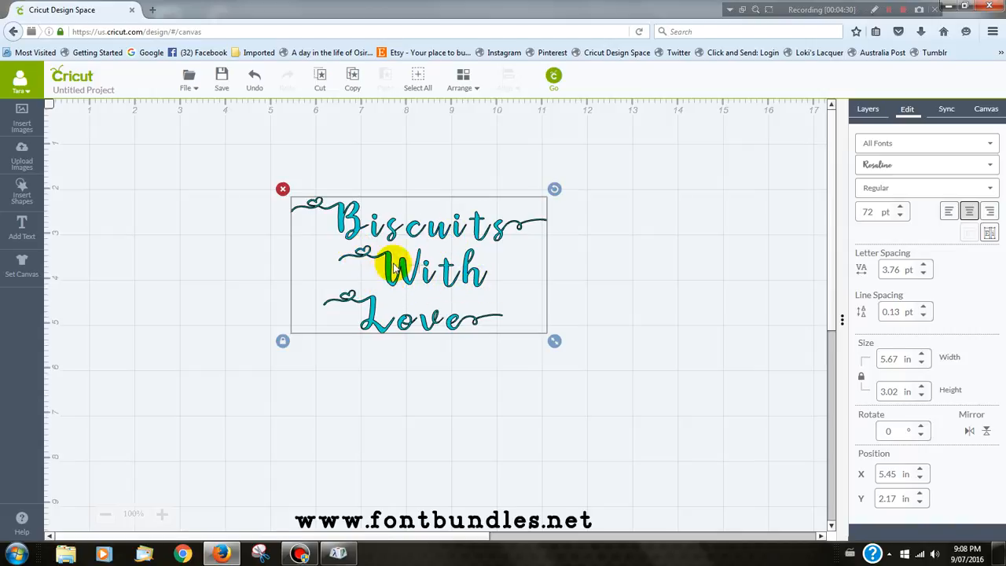
{"action": "left_click", "coordinate": [869, 112]}
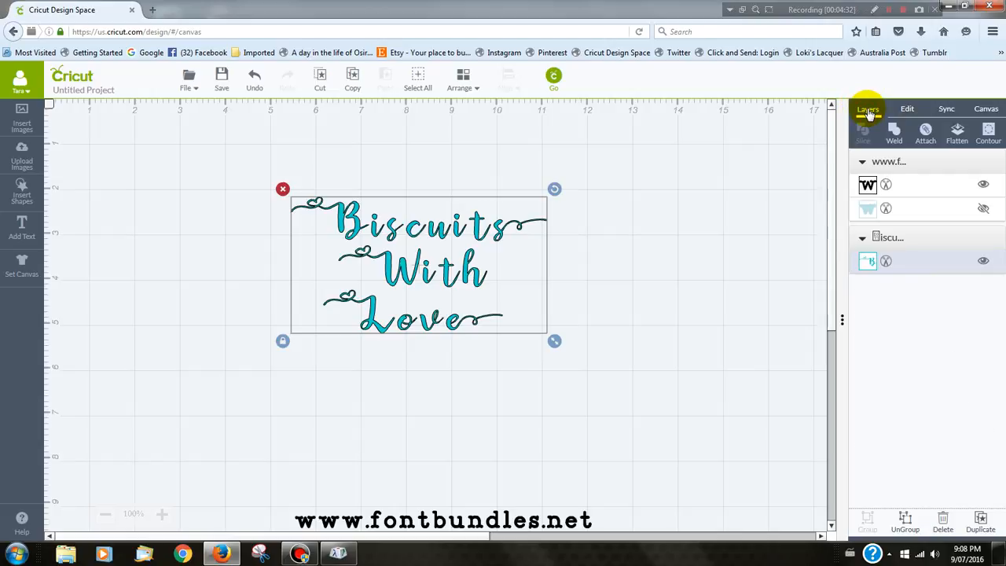
{"action": "left_click", "coordinate": [906, 525]}
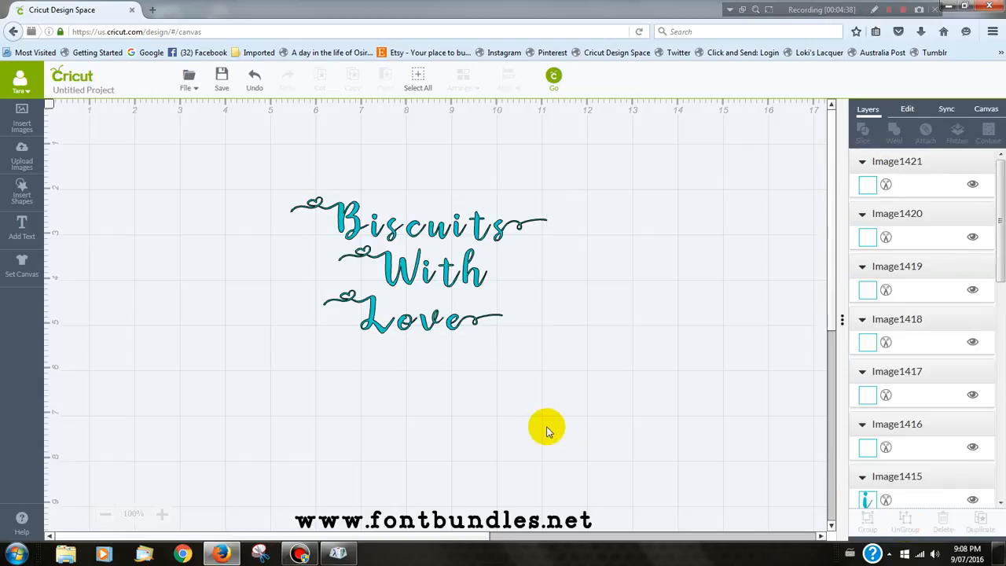
- Move the swash B and the first s of "Biscuits" inward so both connect to the i between them
{"action": "left_click", "coordinate": [354, 228]}
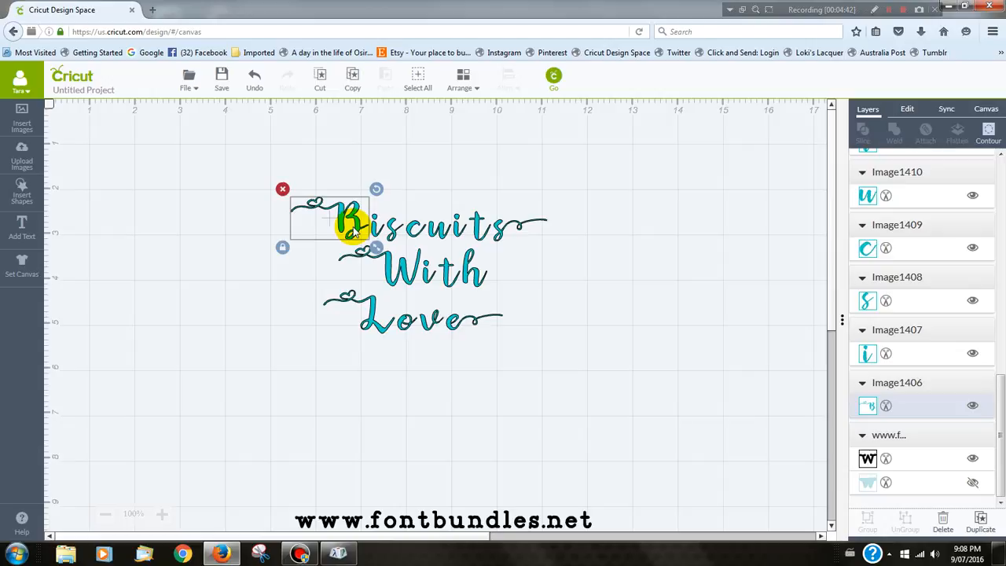
{"action": "left_click_drag", "start_coordinate": [354, 230], "coordinate": [358, 229]}
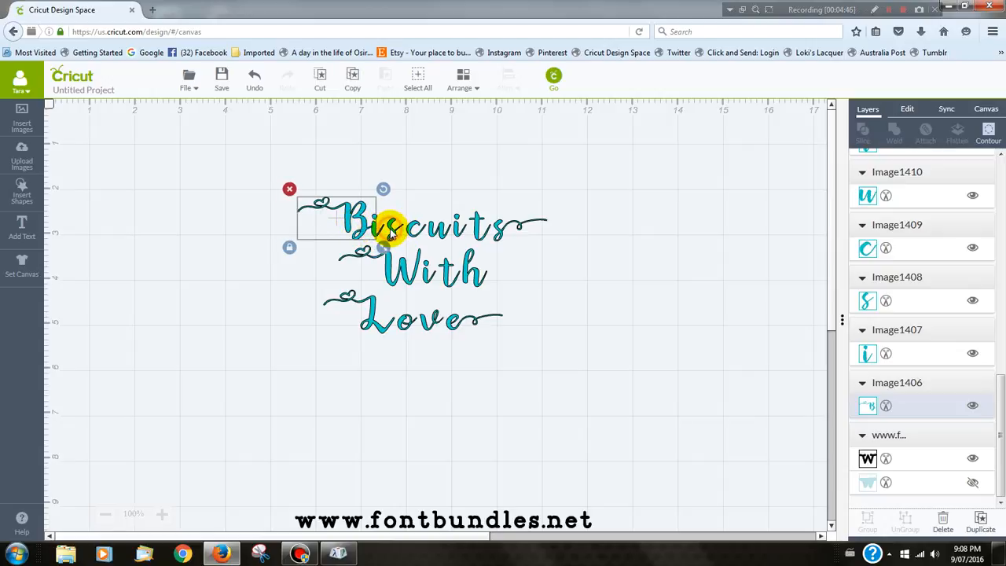
{"action": "left_click", "coordinate": [391, 231]}
{"action": "left_click_drag", "start_coordinate": [391, 231], "coordinate": [388, 231]}
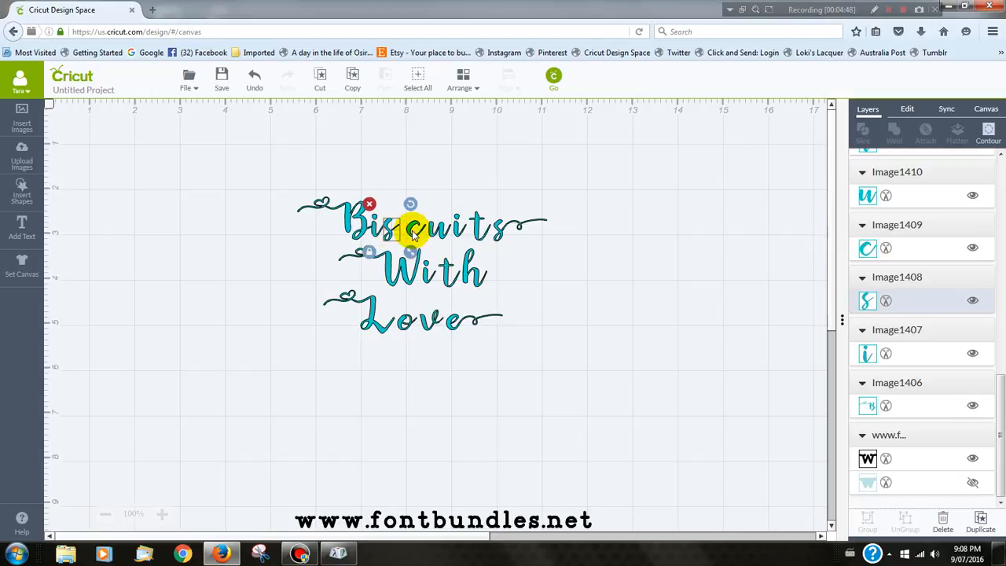
- Nudge the c and the u of "Biscuits" left until each joins the letter before it
{"action": "left_click", "coordinate": [411, 236]}
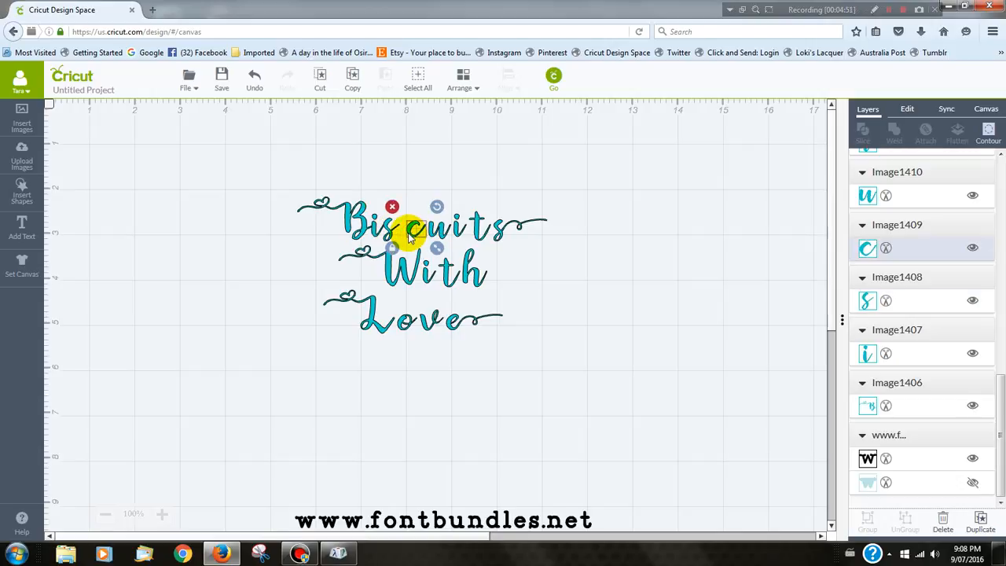
{"action": "key", "text": "Left"}
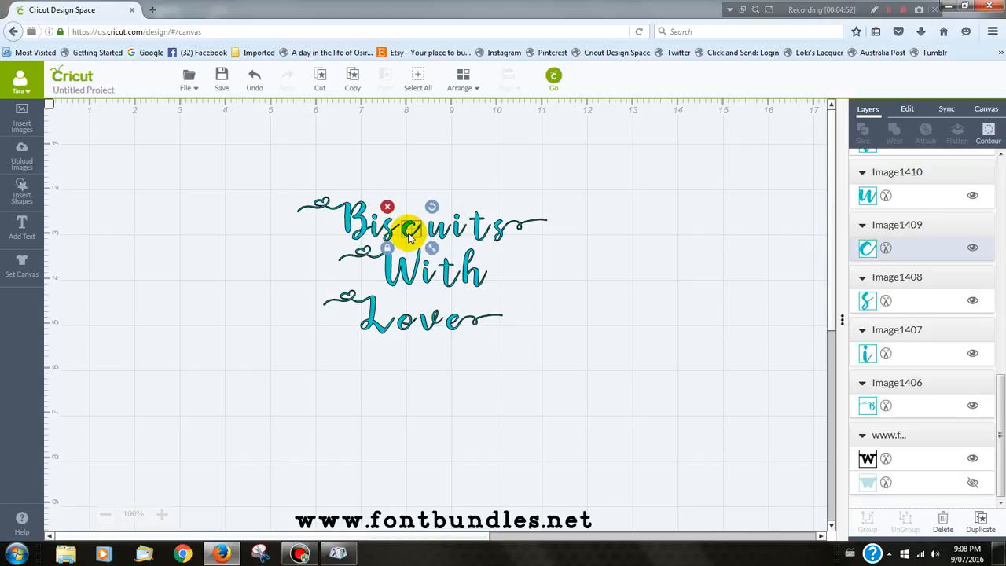
{"action": "key", "text": "Left"}
{"action": "left_click", "coordinate": [430, 238]}
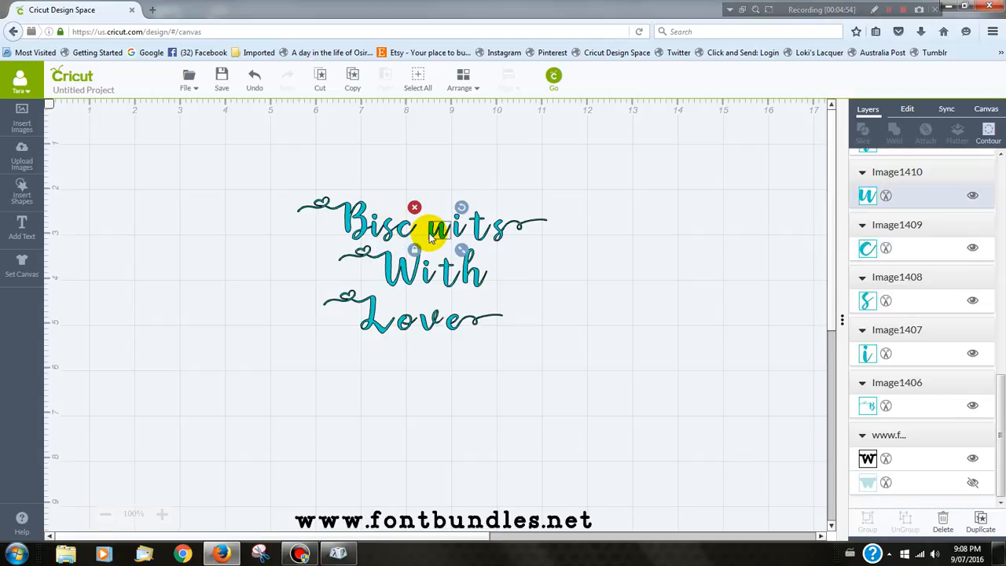
{"action": "key", "text": "Left"}
{"action": "key", "text": "Left"}
{"action": "key", "text": "Left"}
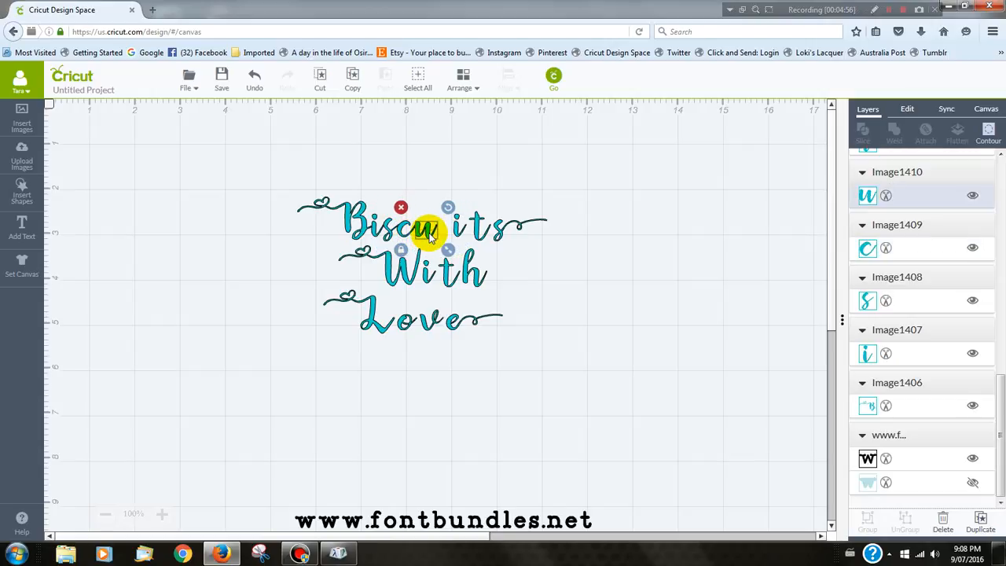
- Shift the second i of "Biscuits" left until it joins the u
{"action": "left_click", "coordinate": [459, 236]}
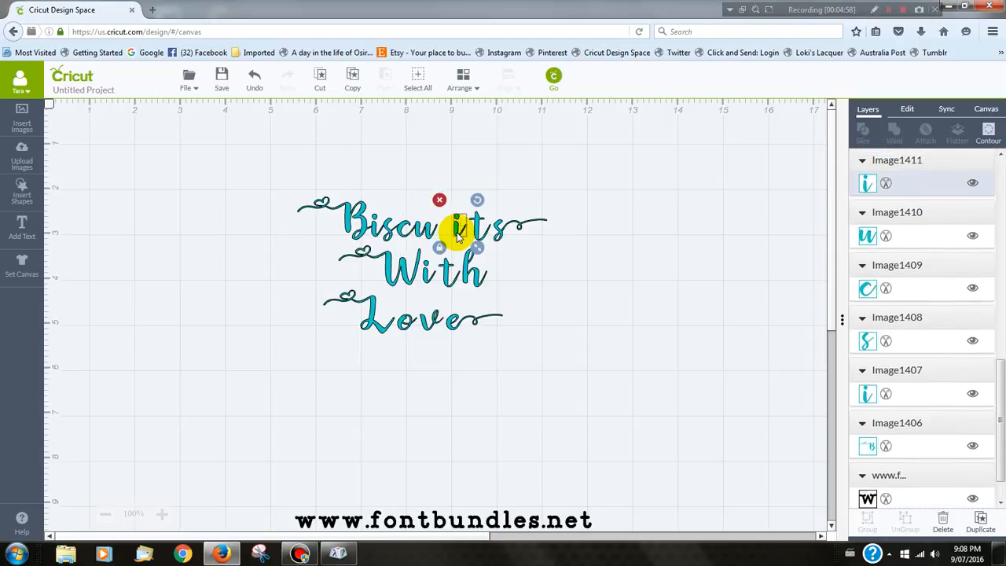
{"action": "key", "text": "Left"}
{"action": "key", "text": "Left"}
{"action": "key", "text": "Left"}
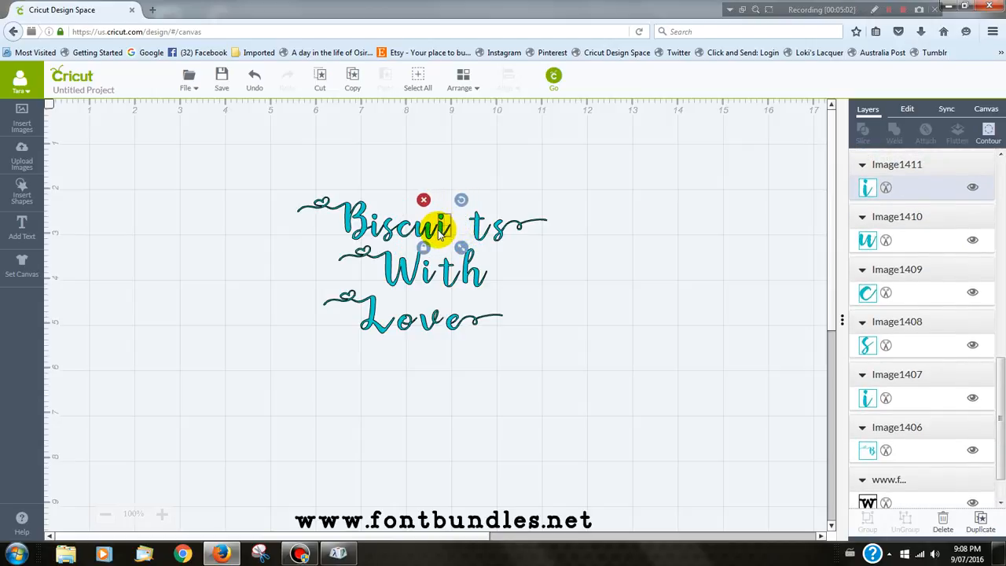
{"action": "left_click", "coordinate": [440, 235]}
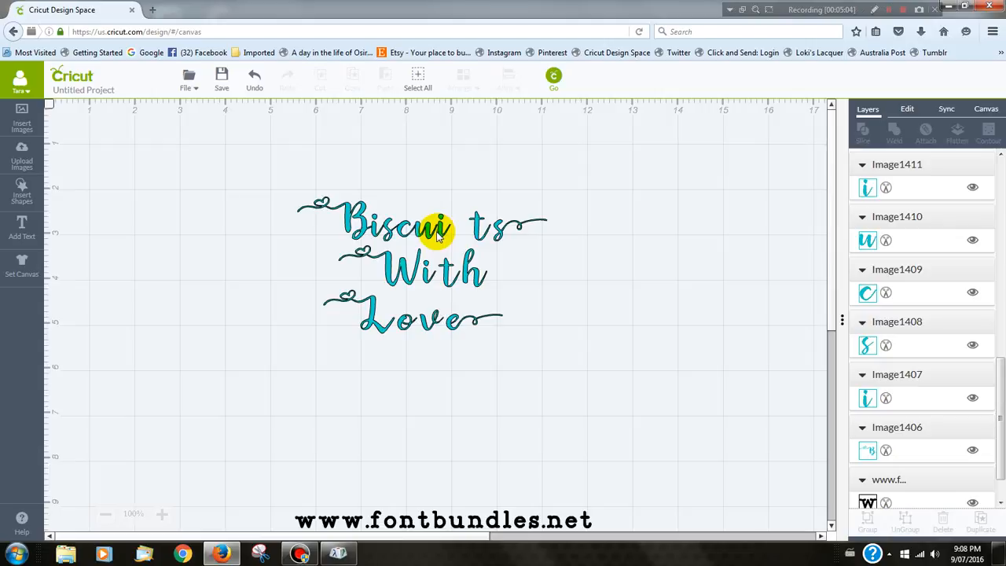
{"action": "left_click_drag", "start_coordinate": [440, 235], "coordinate": [450, 234]}
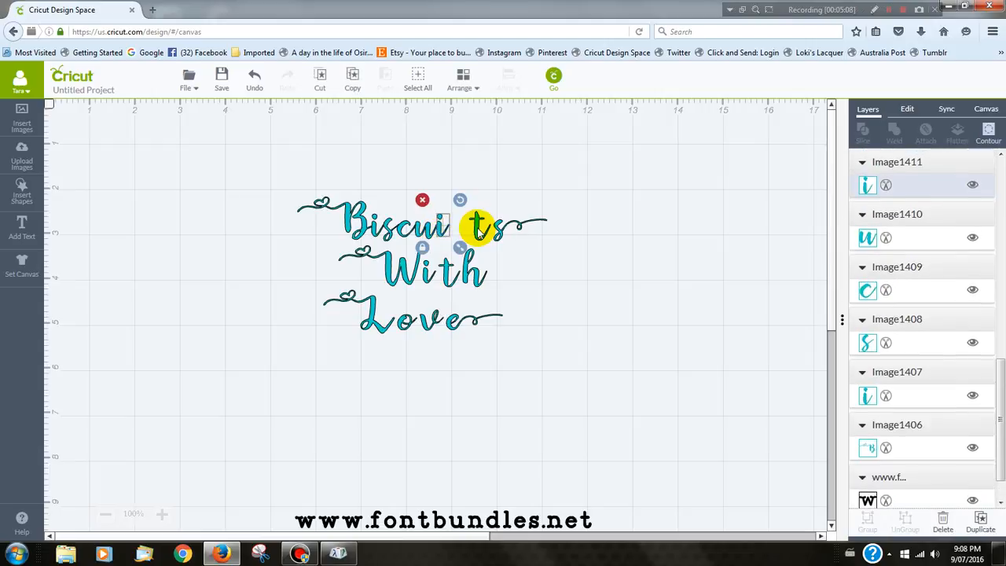
- Move the t of "Biscuits" left against the second i and fine-tune its position so the strokes connect
{"action": "left_click", "coordinate": [477, 236]}
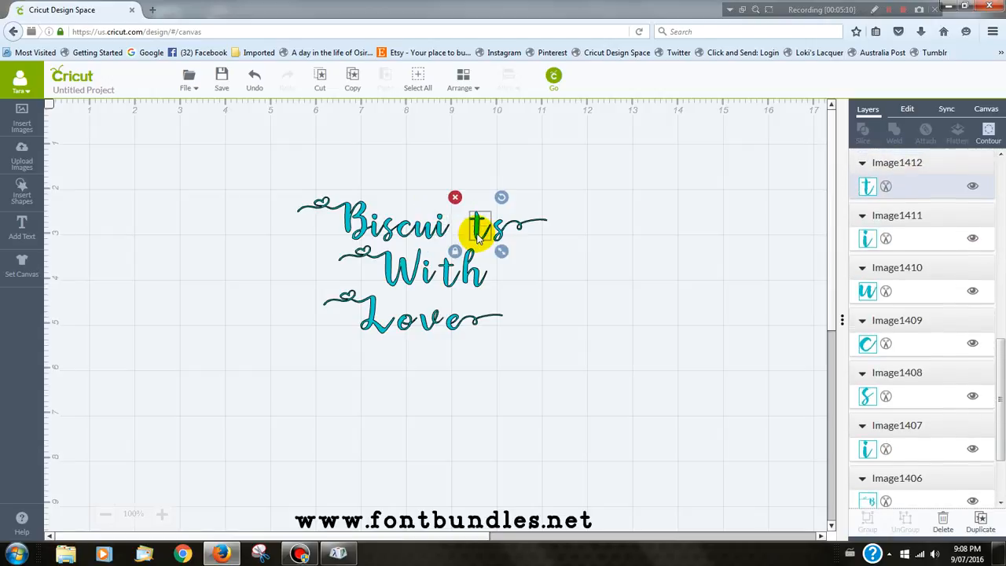
{"action": "left_click_drag", "start_coordinate": [478, 234], "coordinate": [470, 234]}
{"action": "key", "text": "Left"}
{"action": "key", "text": "Left"}
{"action": "key", "text": "Left"}
{"action": "key", "text": "Left"}
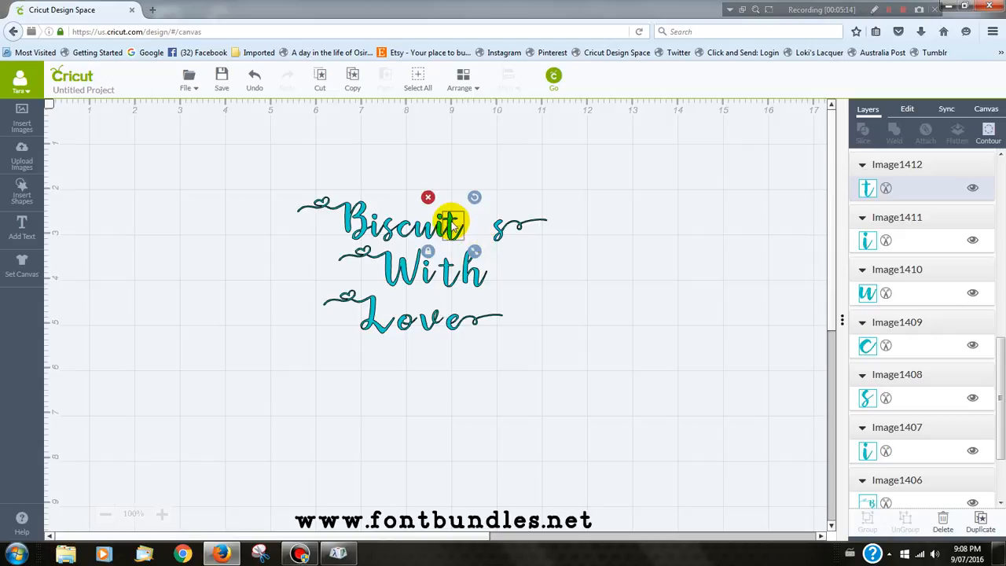
{"action": "left_click_drag", "start_coordinate": [454, 233], "coordinate": [454, 234]}
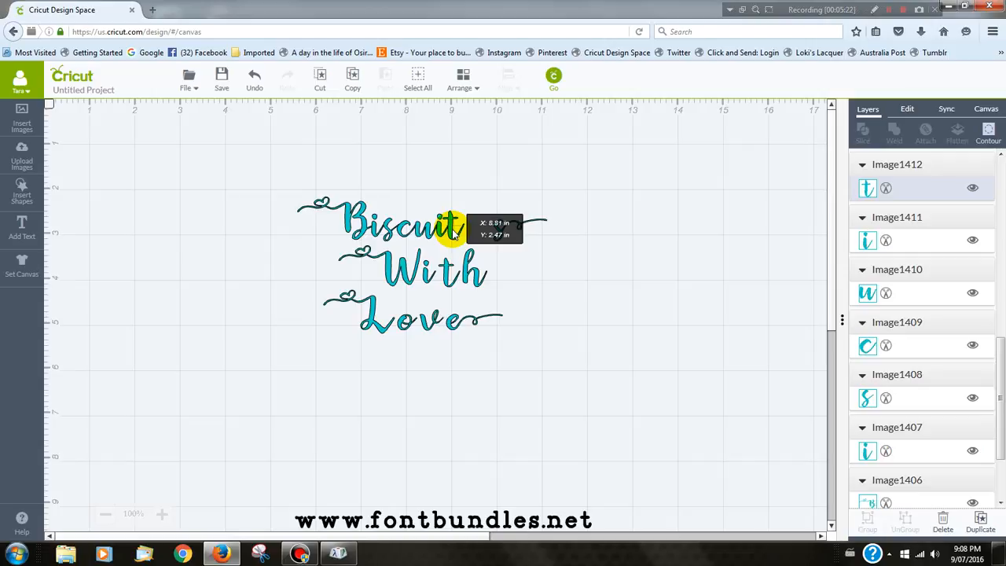
{"action": "left_click_drag", "start_coordinate": [454, 235], "coordinate": [454, 234]}
- Nudge the final swash s of "Biscuits" left toward the t
{"action": "left_click", "coordinate": [499, 243]}
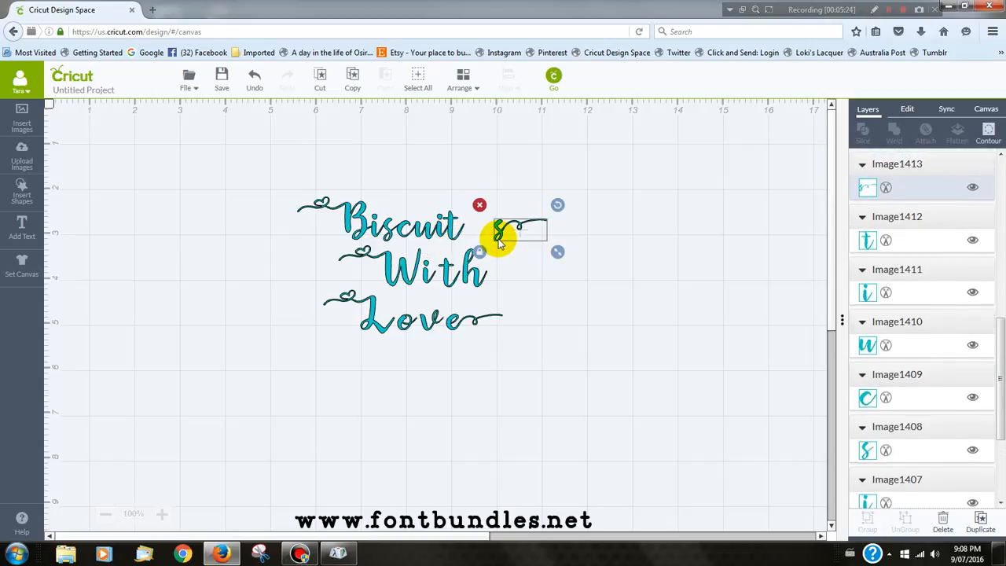
{"action": "key", "text": "Left"}
{"action": "key", "text": "Left"}
{"action": "key", "text": "Left"}
{"action": "key", "text": "Left"}
{"action": "key", "text": "Left"}
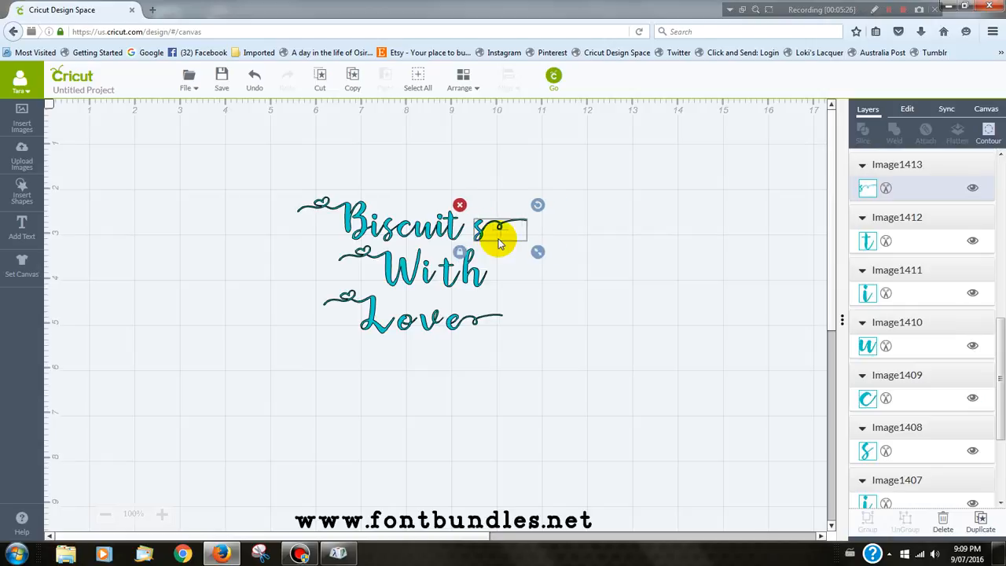
{"action": "left_click", "coordinate": [887, 11]}
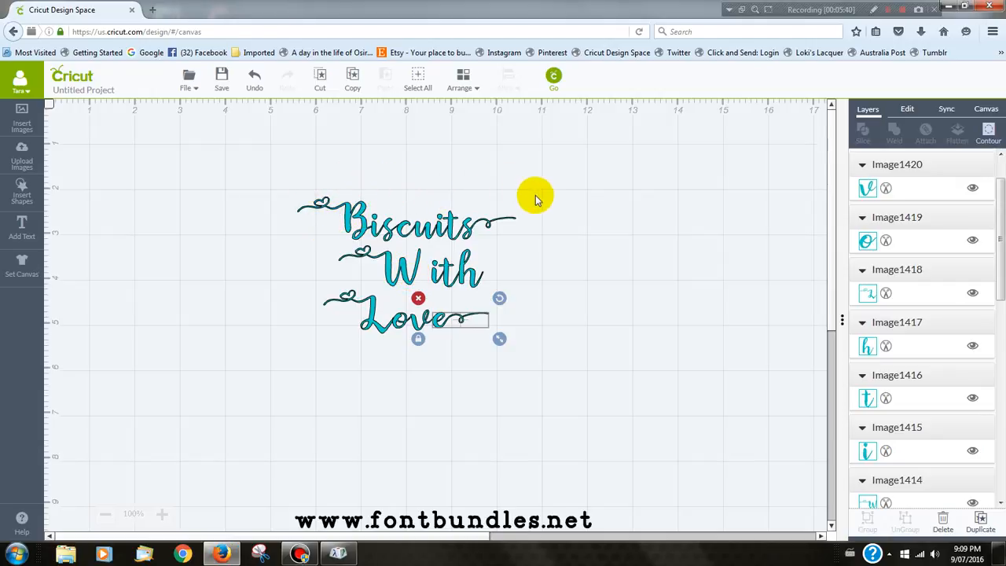
- Select all the letters of "Biscuits", dismissing the Windows color scheme prompt, and weld them into one shape
{"action": "left_click_drag", "start_coordinate": [535, 196], "coordinate": [531, 245]}
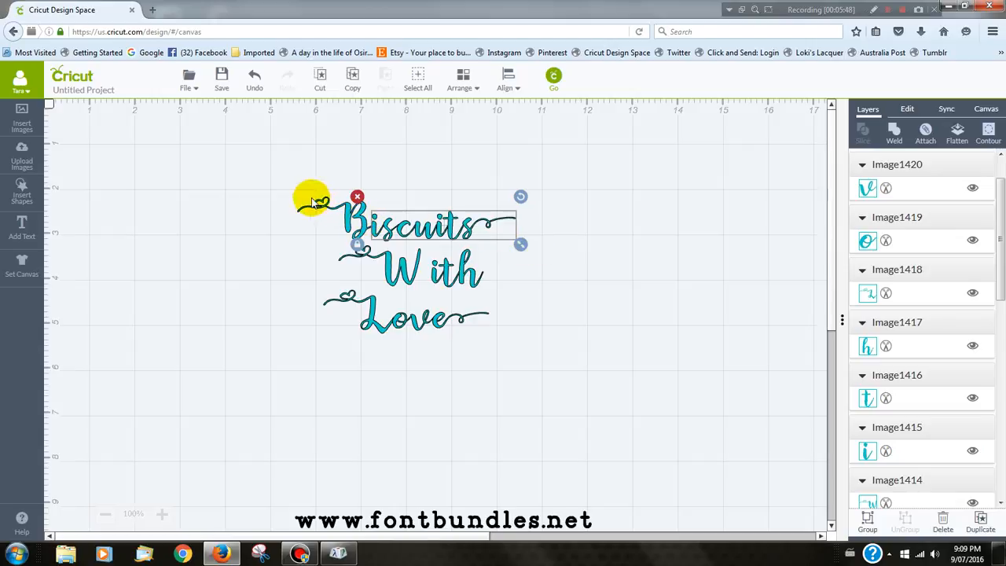
{"action": "left_click_drag", "start_coordinate": [284, 179], "coordinate": [458, 201]}
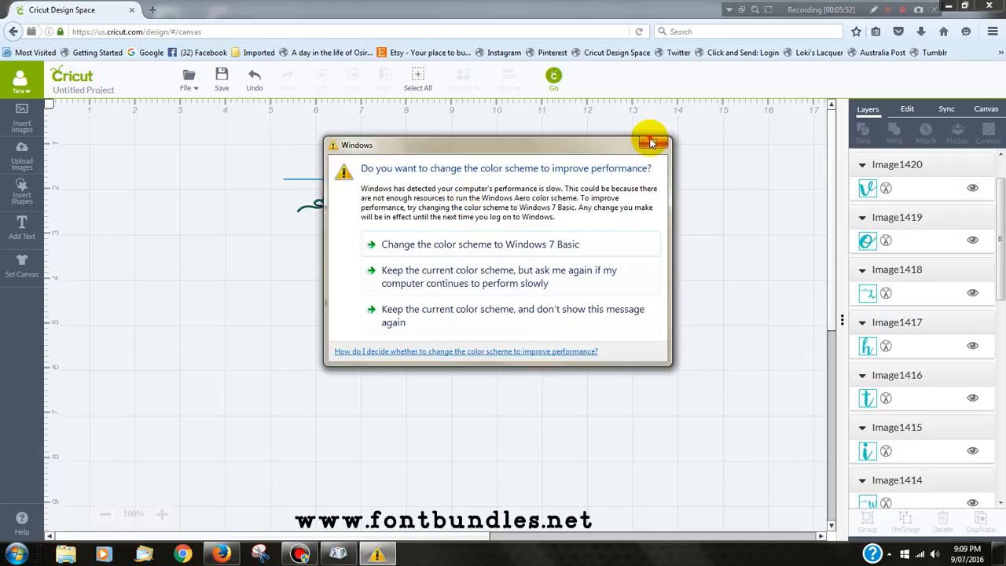
{"action": "left_click", "coordinate": [651, 141]}
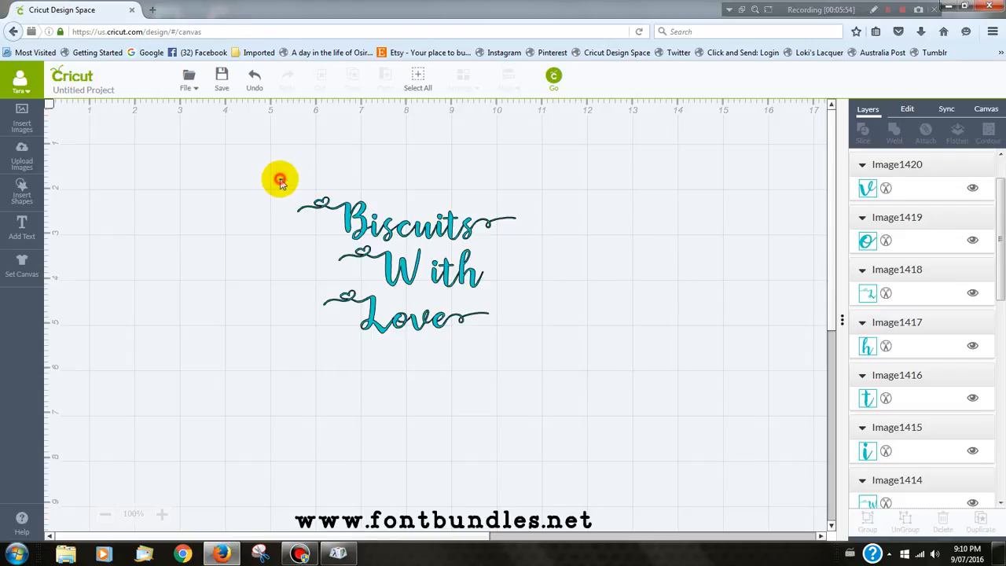
{"action": "left_click_drag", "start_coordinate": [280, 181], "coordinate": [521, 250]}
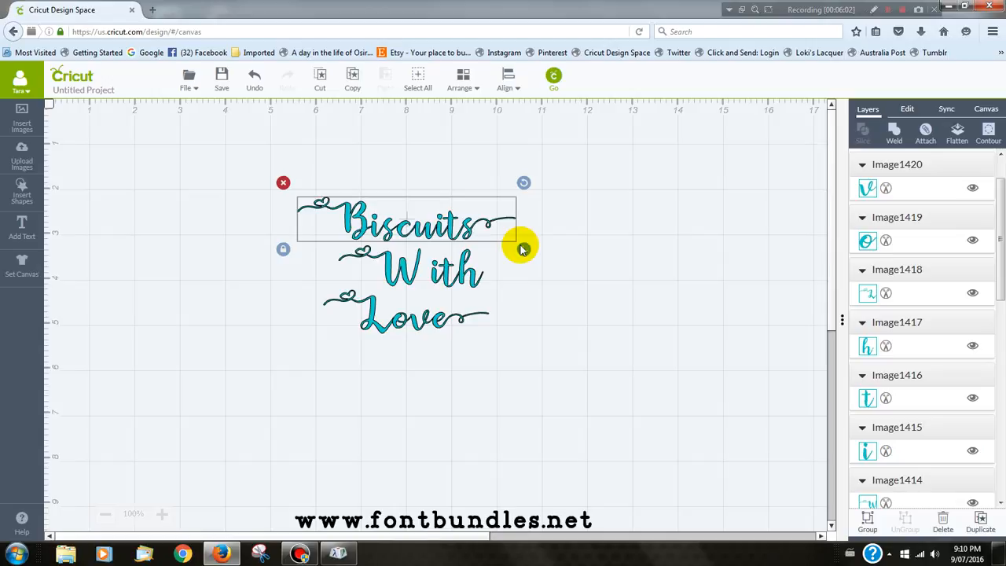
{"action": "left_click", "coordinate": [895, 133]}
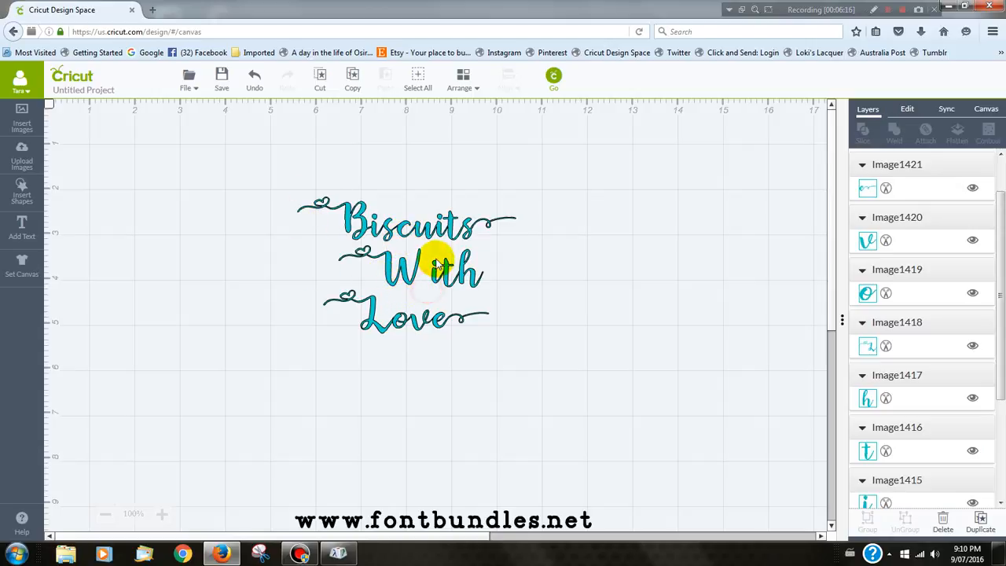
- Weld the letters "ith" of "With" into one shape and weld all the letters of "Love" into another
{"action": "left_click", "coordinate": [497, 260]}
{"action": "mouse_move", "coordinate": [496, 260]}
{"action": "left_mouse_down"}
{"action": "mouse_move", "coordinate": [505, 265]}
{"action": "mouse_move", "coordinate": [512, 250]}
{"action": "left_mouse_up"}
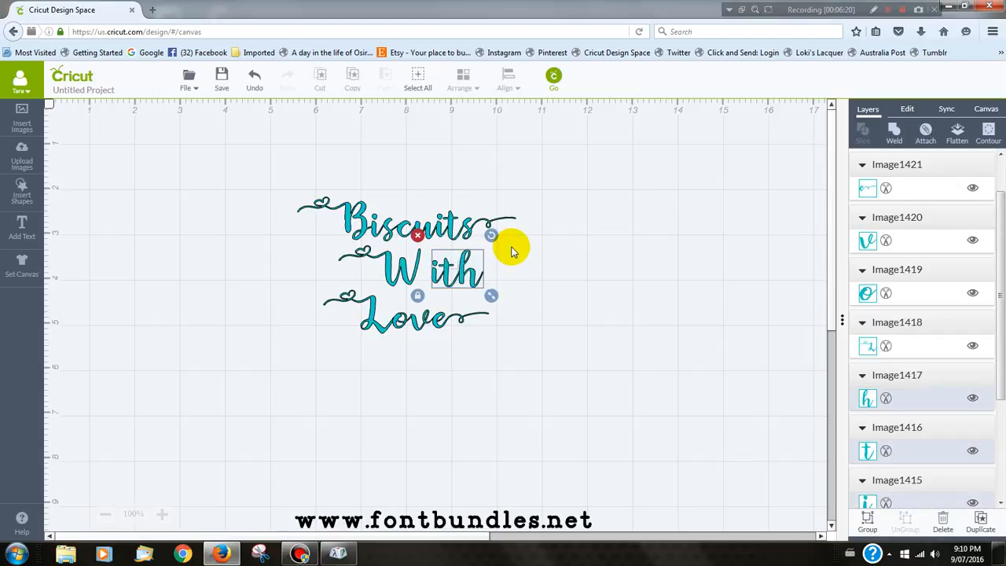
{"action": "left_click", "coordinate": [894, 134]}
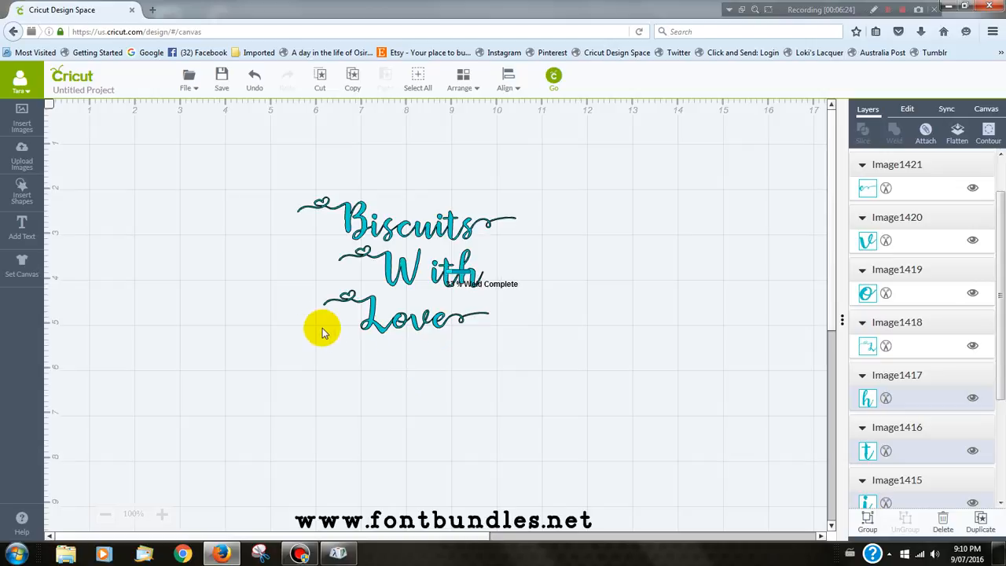
{"action": "mouse_move", "coordinate": [304, 290]}
{"action": "left_mouse_down"}
{"action": "mouse_move", "coordinate": [504, 309]}
{"action": "mouse_move", "coordinate": [505, 347]}
{"action": "left_mouse_up"}
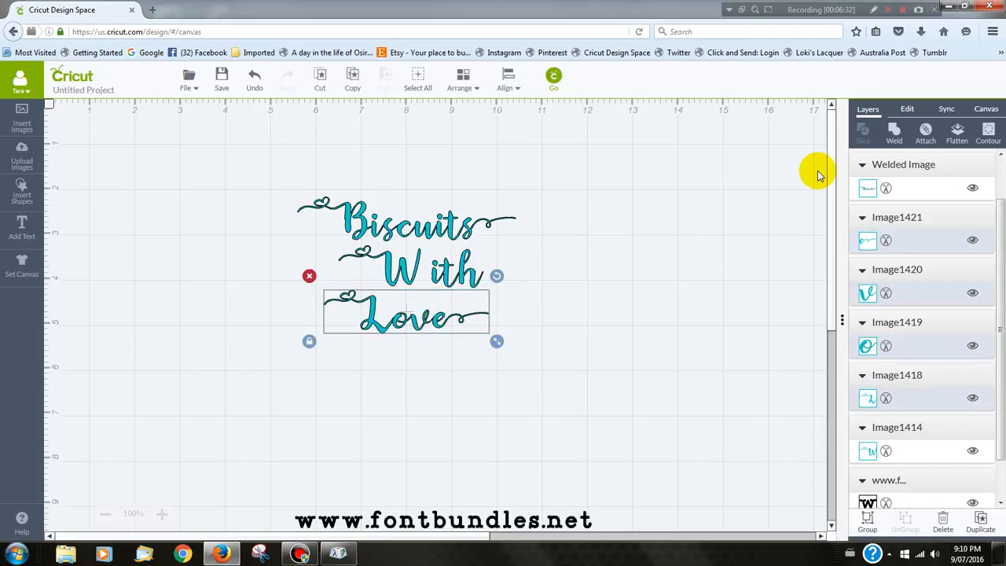
{"action": "left_click", "coordinate": [894, 133]}
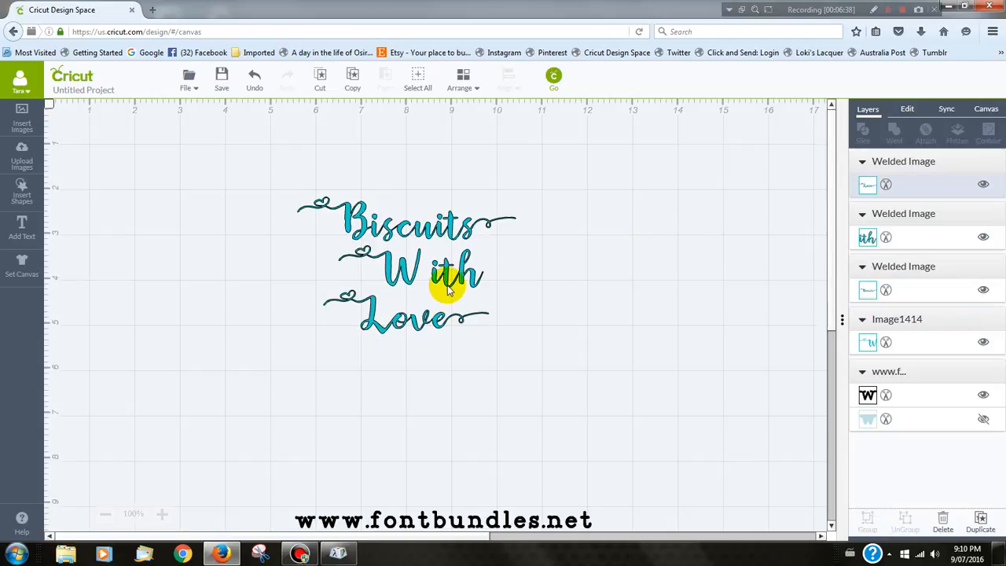
- Move the welded "ith" left until it sits close to the swash W, and group the two pieces as one word
{"action": "left_click_drag", "start_coordinate": [444, 290], "coordinate": [434, 286]}
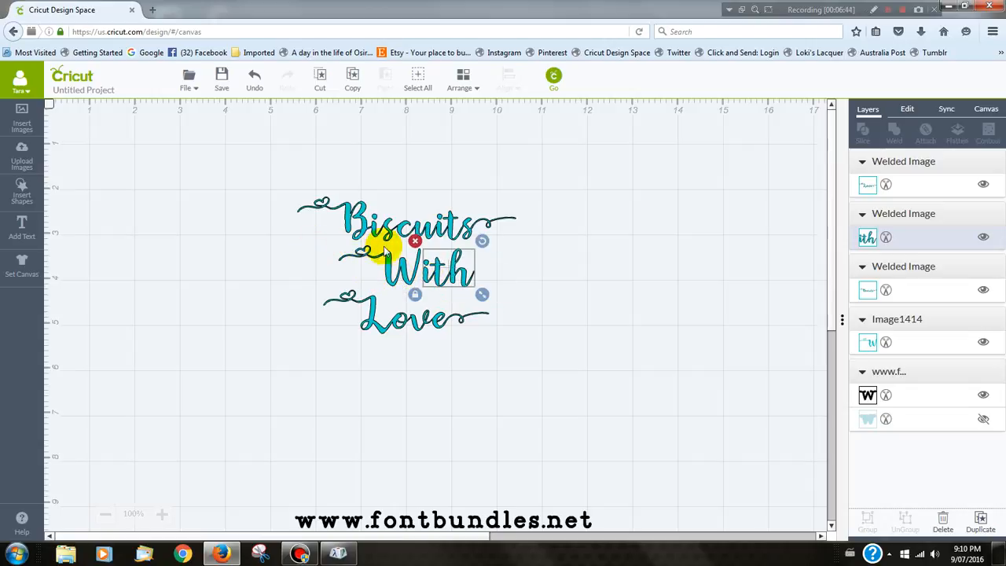
{"action": "left_click", "coordinate": [488, 264]}
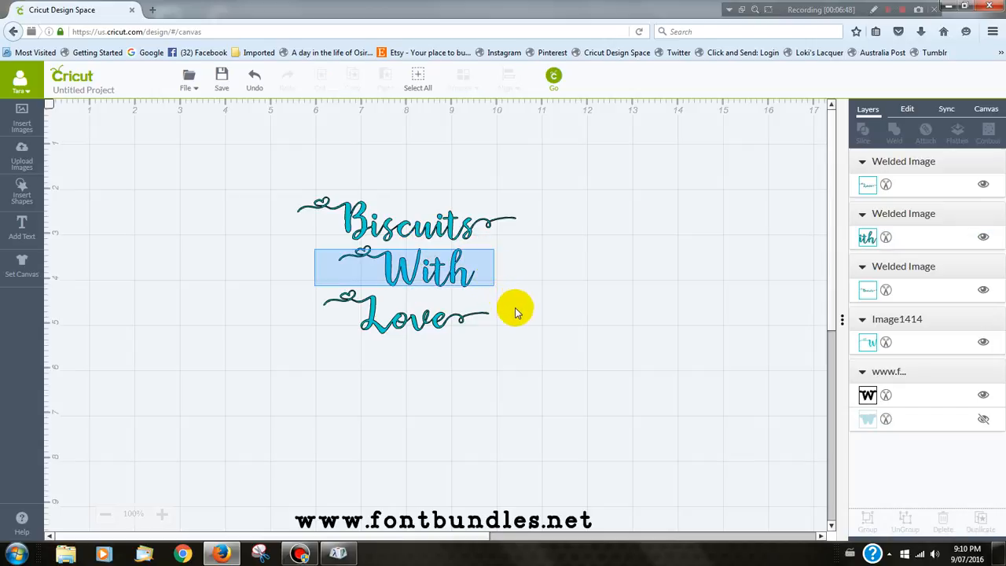
{"action": "left_click_drag", "start_coordinate": [515, 313], "coordinate": [518, 303]}
{"action": "left_click_drag", "start_coordinate": [515, 297], "coordinate": [482, 288]}
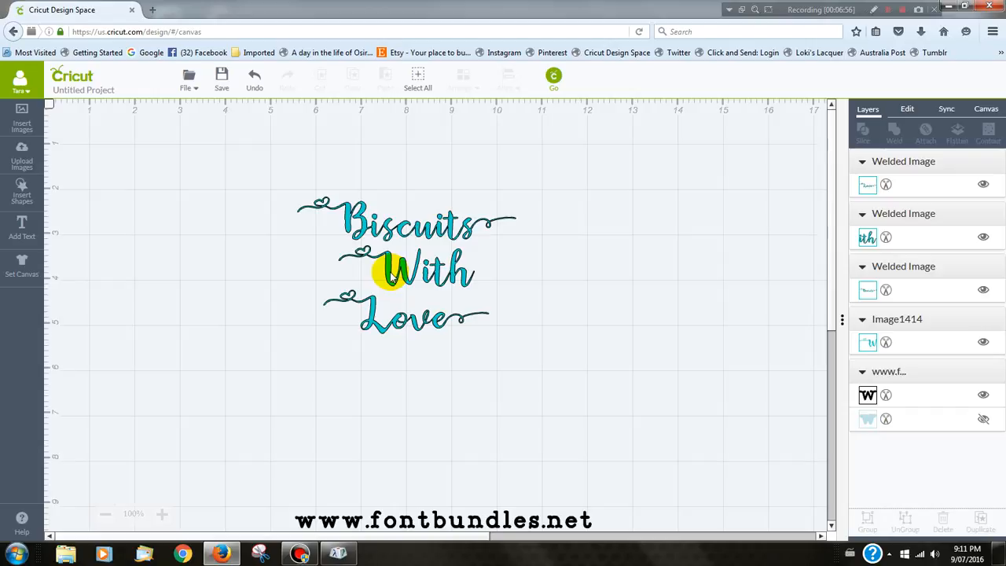
{"action": "left_click", "coordinate": [391, 275]}
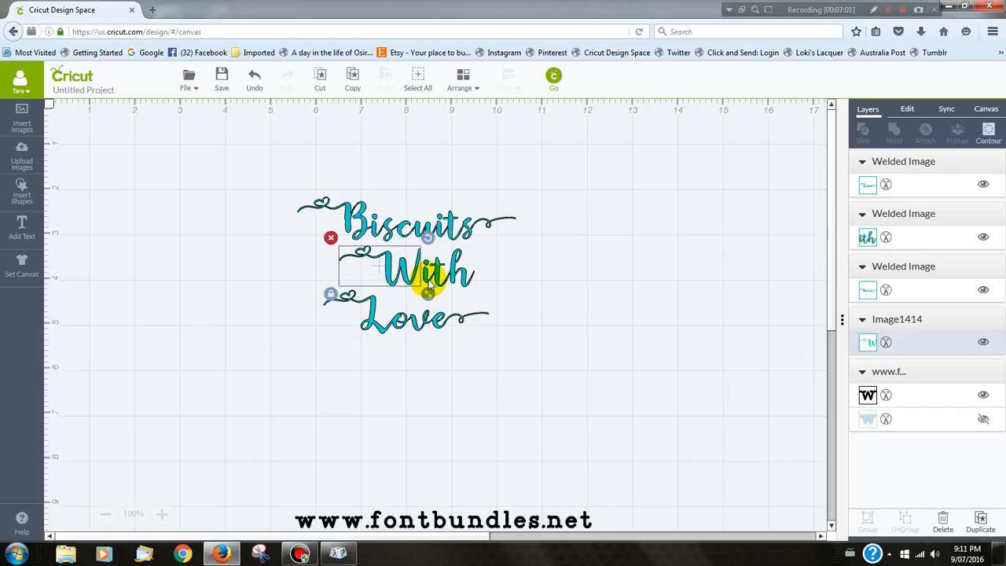
{"action": "left_click", "coordinate": [435, 283], "text": "shift"}
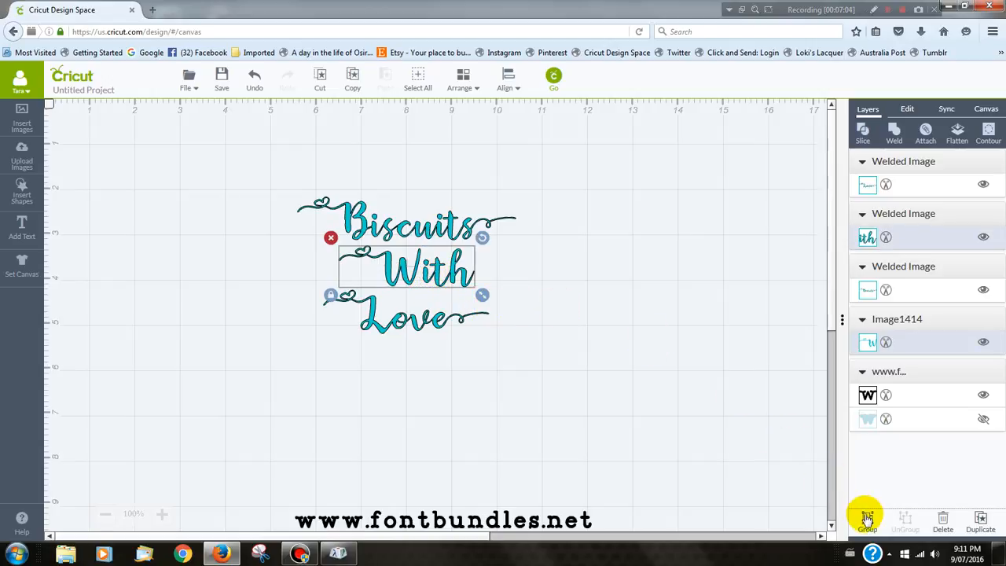
{"action": "left_click", "coordinate": [866, 519]}
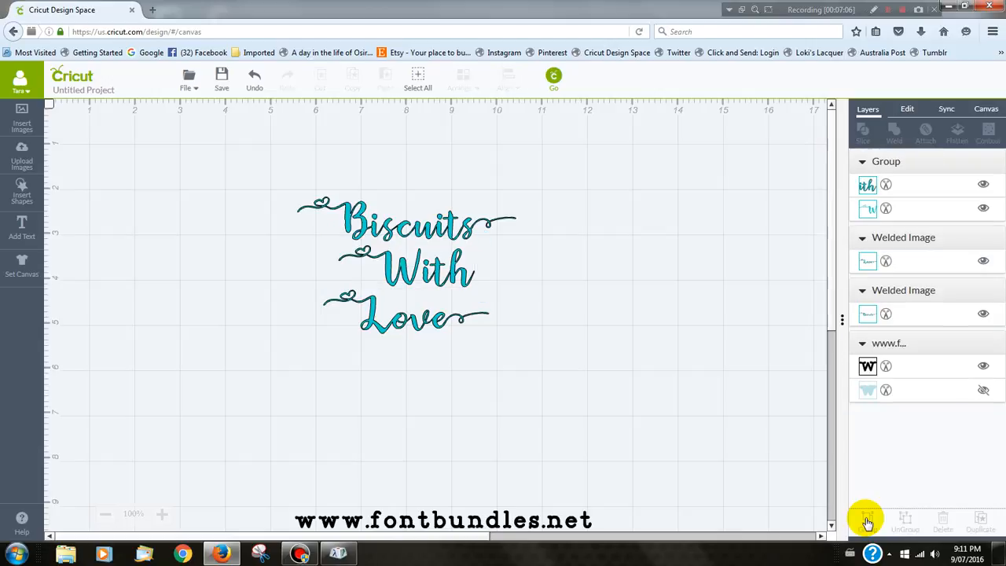
- Shift the grouped "With" left beneath "Biscuits" and move "Love" up to about X 6.16 in, Y 4.1 in
{"action": "left_click", "coordinate": [411, 286]}
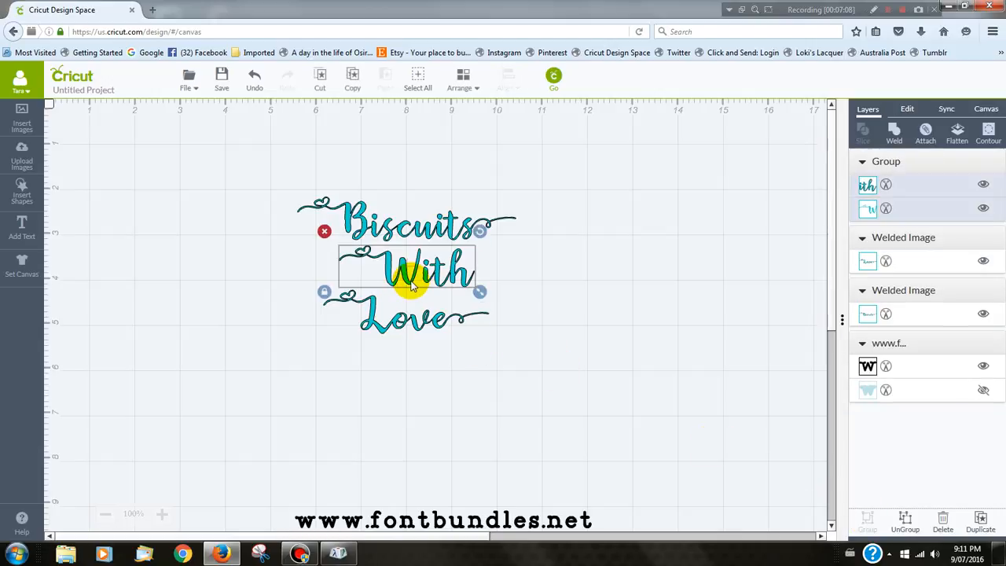
{"action": "left_click_drag", "start_coordinate": [411, 286], "coordinate": [393, 283]}
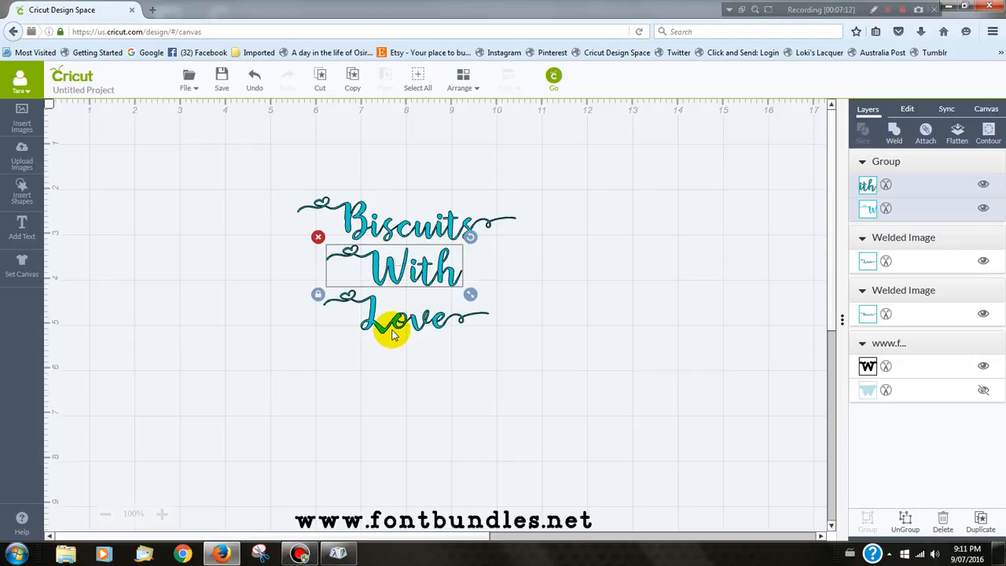
{"action": "left_click_drag", "start_coordinate": [393, 333], "coordinate": [397, 319]}
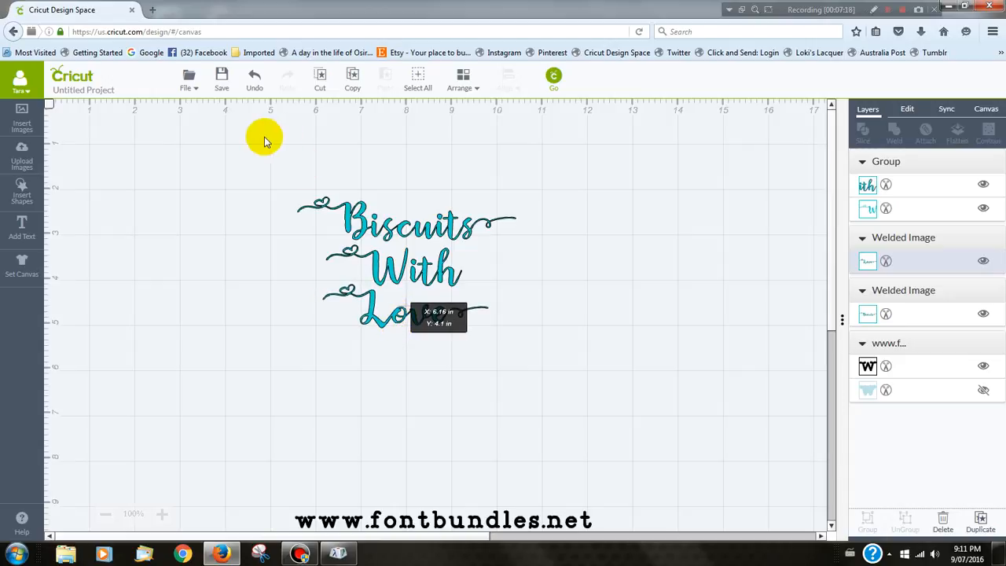
- Group "Biscuits", "With" and "Love" together, and attach them so they keep their arrangement for cutting
{"action": "left_click_drag", "start_coordinate": [245, 155], "coordinate": [578, 182]}
{"action": "left_click_drag", "start_coordinate": [570, 339], "coordinate": [517, 367]}
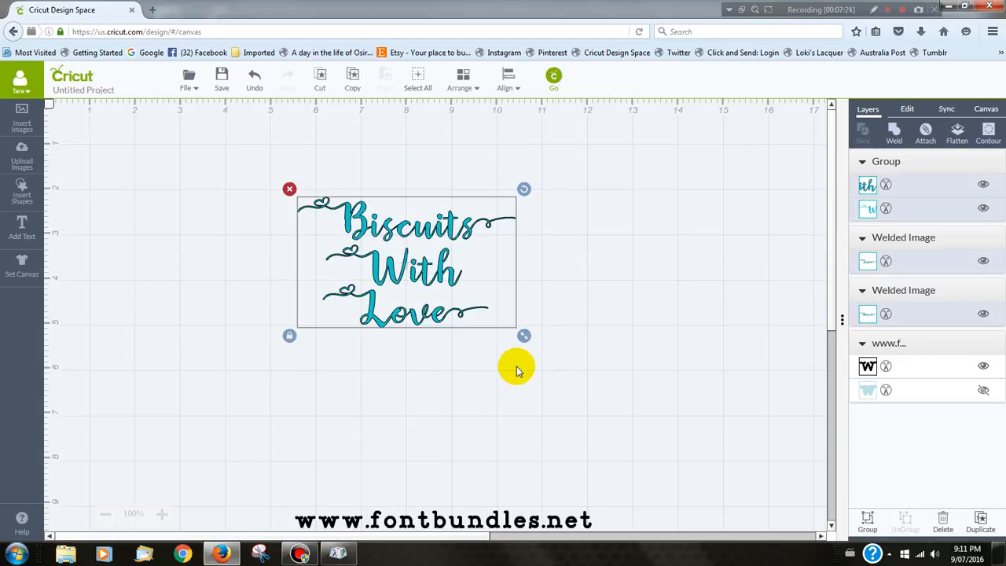
{"action": "left_click", "coordinate": [869, 523]}
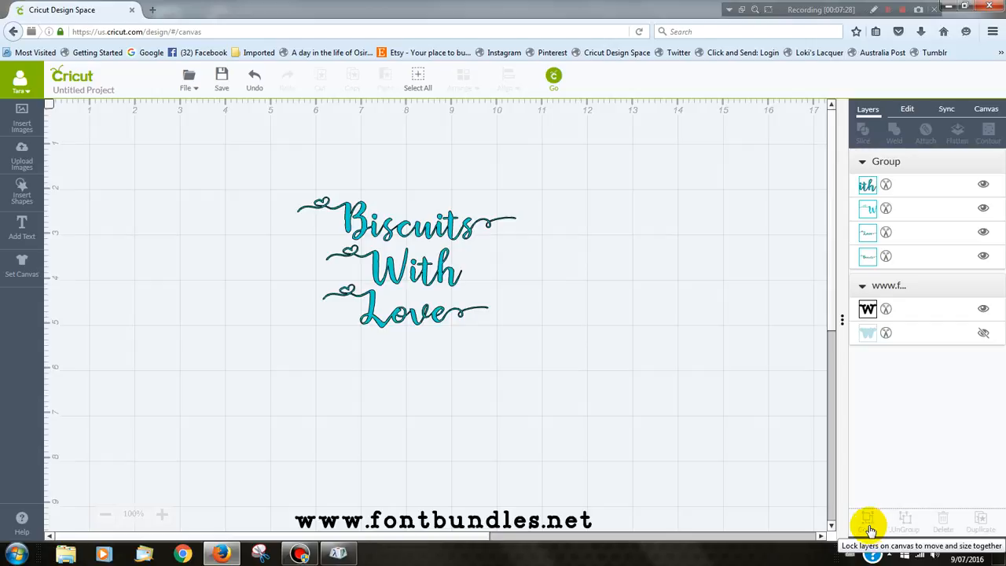
{"action": "left_click", "coordinate": [390, 270]}
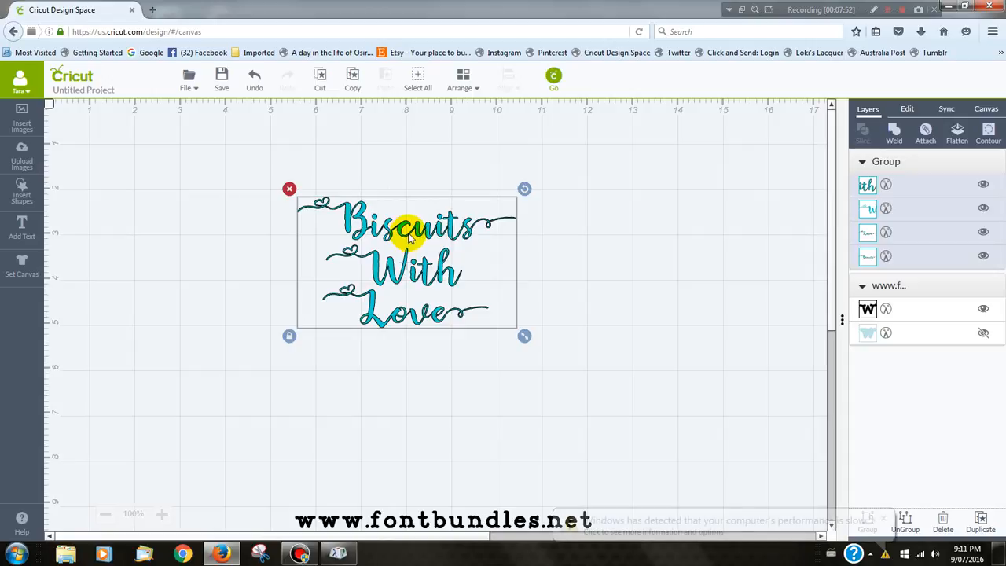
{"action": "left_click", "coordinate": [927, 131]}
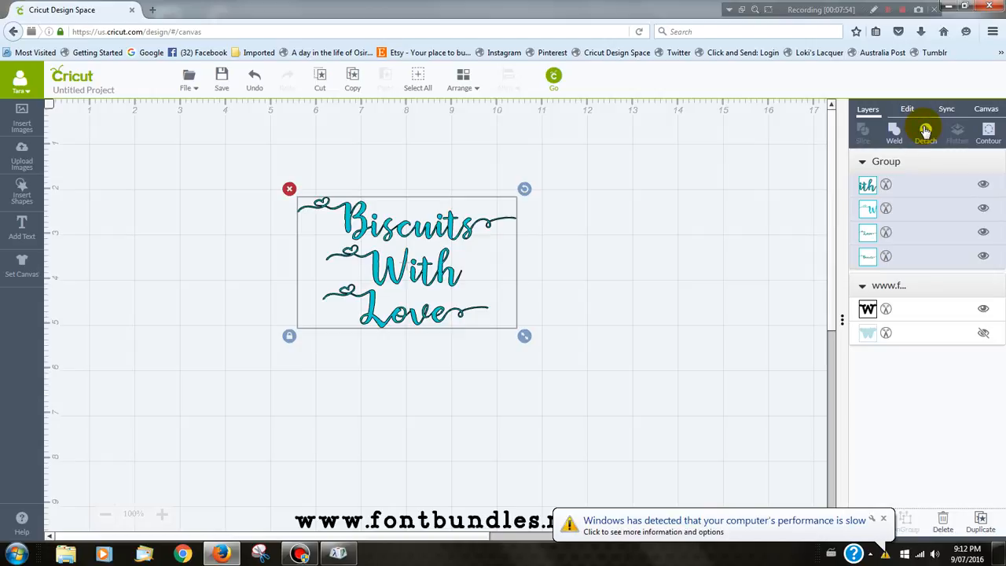
{"action": "left_click", "coordinate": [393, 281]}
{"action": "left_click", "coordinate": [883, 519]}
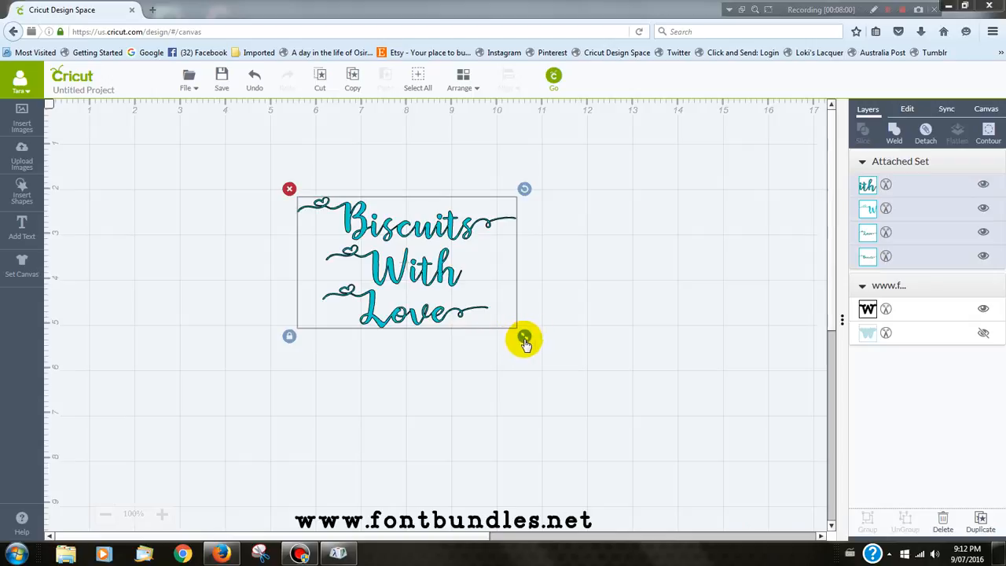
- Scale the attached design down to about 4.65 by 2.79 in and move it to about X 0.5 in, Y 0.84 in
{"action": "left_click", "coordinate": [905, 109]}
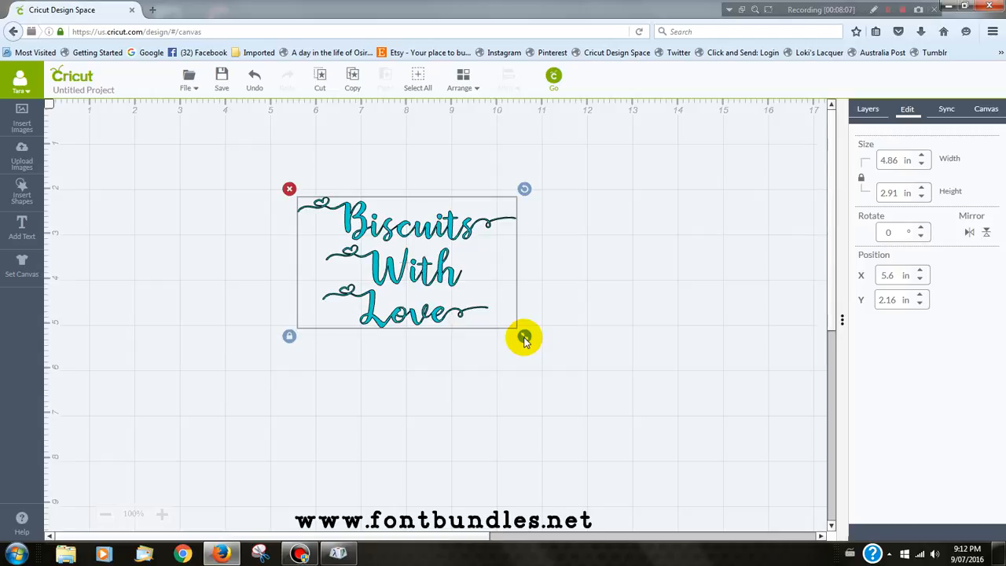
{"action": "left_click_drag", "start_coordinate": [524, 339], "coordinate": [525, 340]}
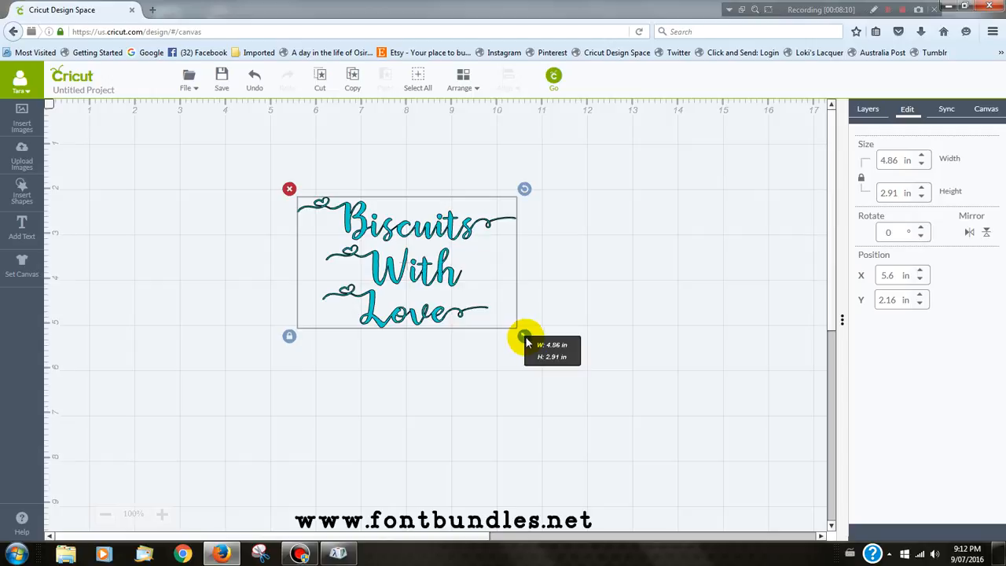
{"action": "left_click_drag", "start_coordinate": [526, 339], "coordinate": [519, 337]}
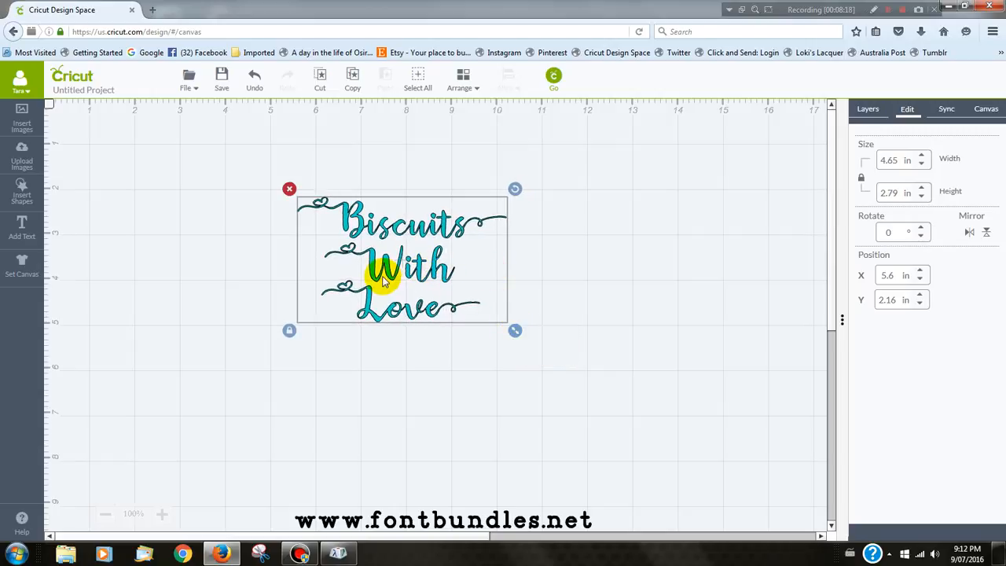
{"action": "left_click_drag", "start_coordinate": [394, 271], "coordinate": [149, 213]}
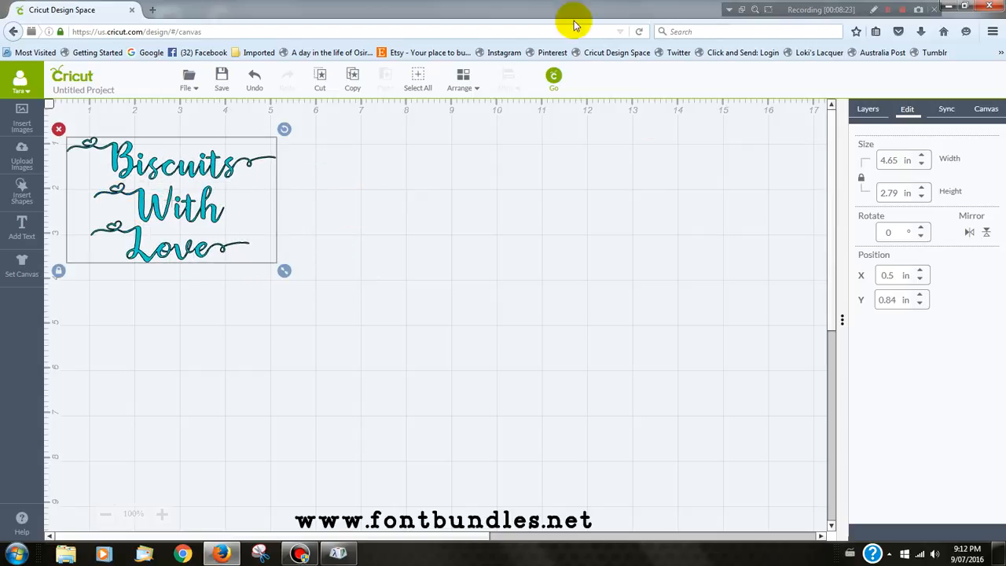
- Proceed to the cutting mat preview, show the mat with the "Biscuits With Love" design, and dismiss the Windows performance notification
{"action": "left_click", "coordinate": [554, 79]}
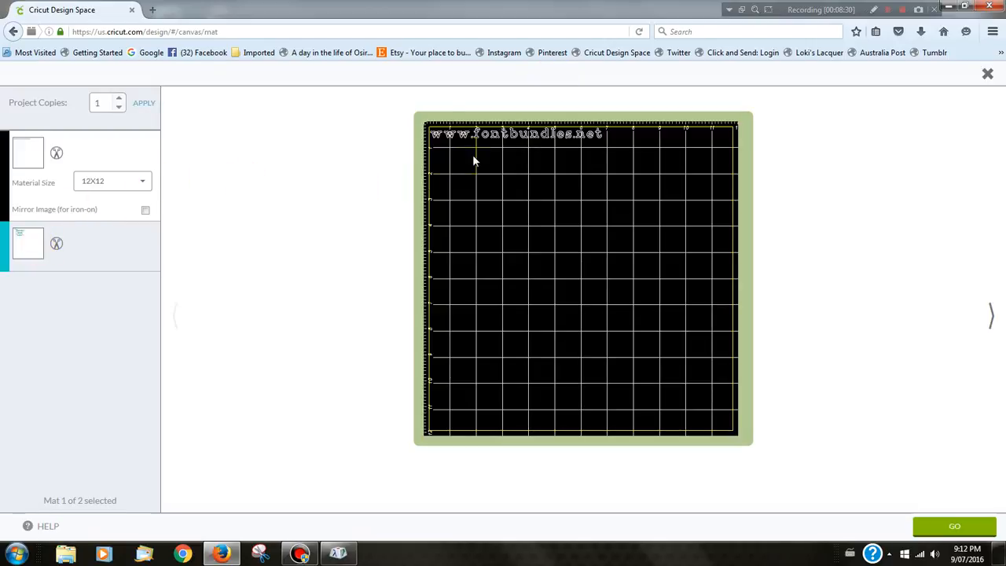
{"action": "left_click", "coordinate": [27, 241]}
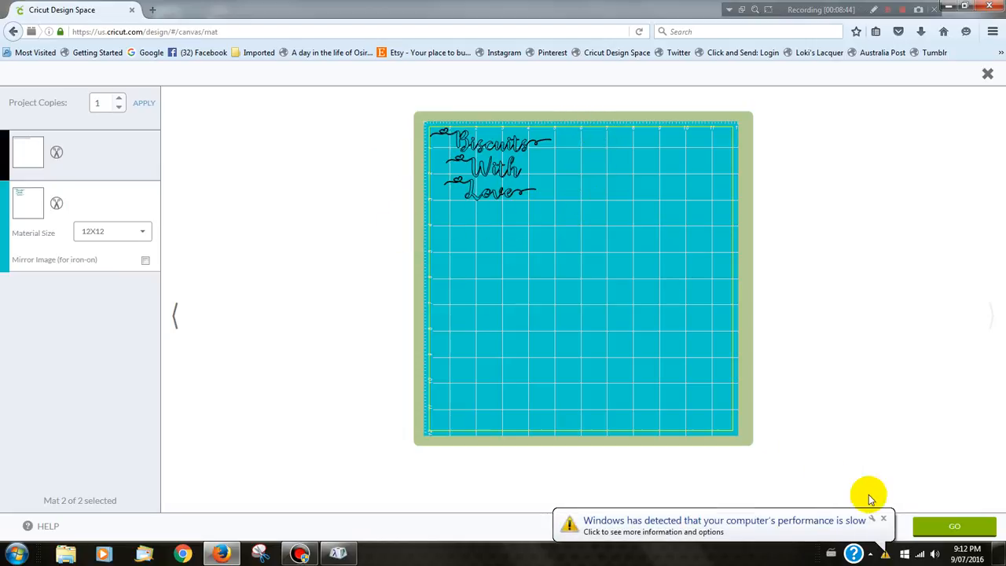
{"action": "left_click", "coordinate": [884, 519]}
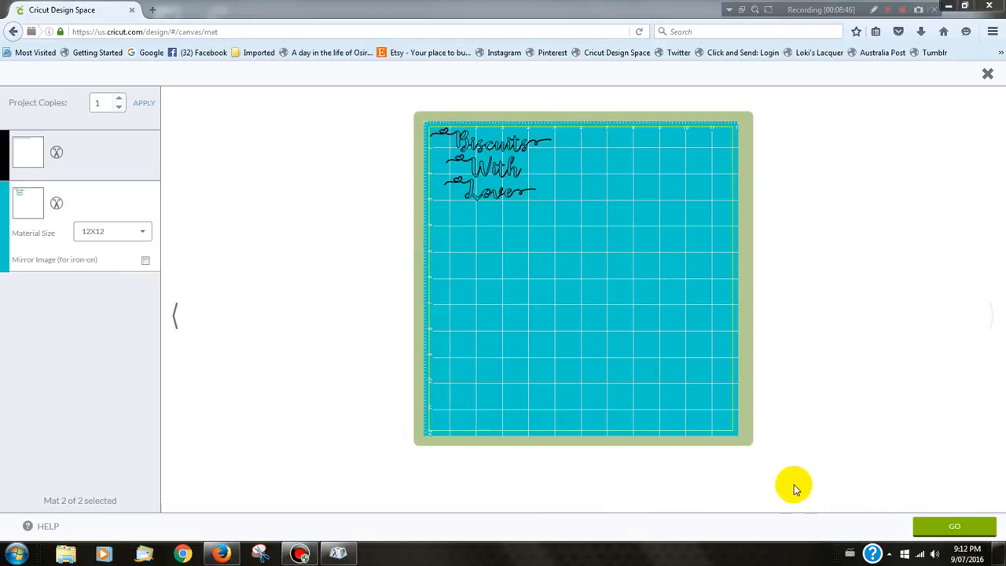